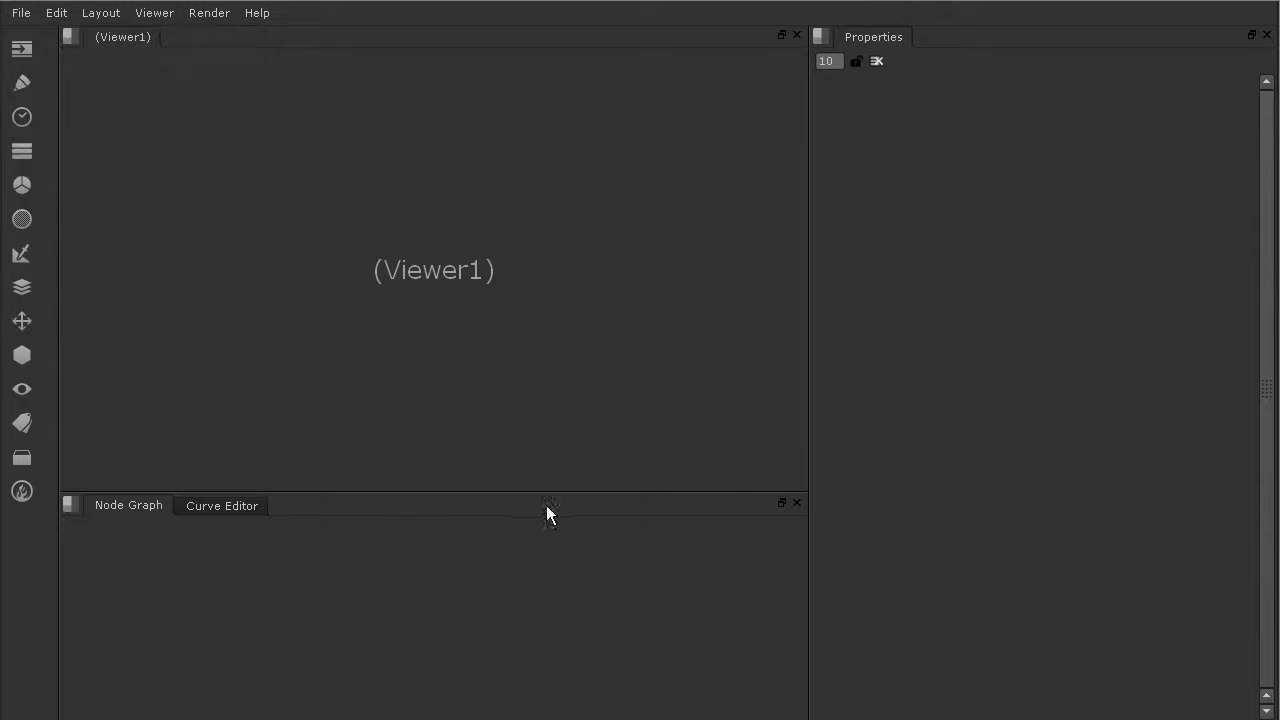
- Enlarge the node graph area by raising the divider between it and the viewer
right_click(619, 490)
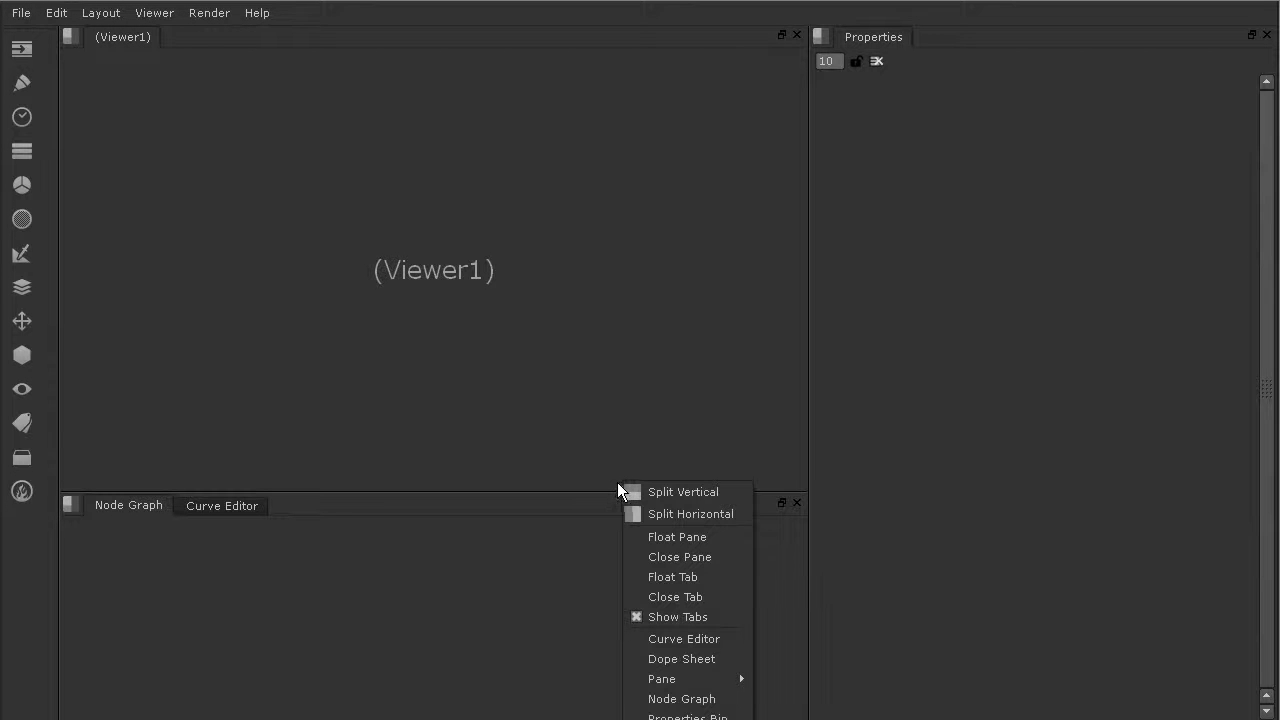
click(455, 506)
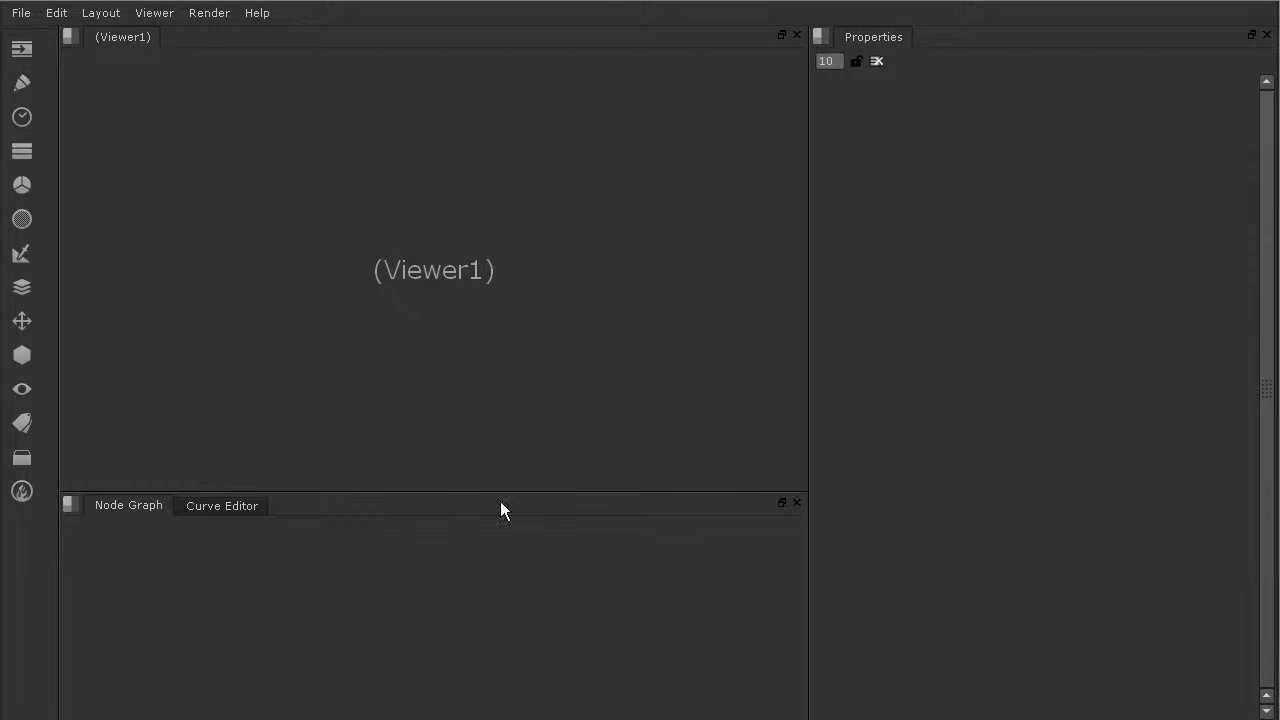
drag(320, 490, 320, 434)
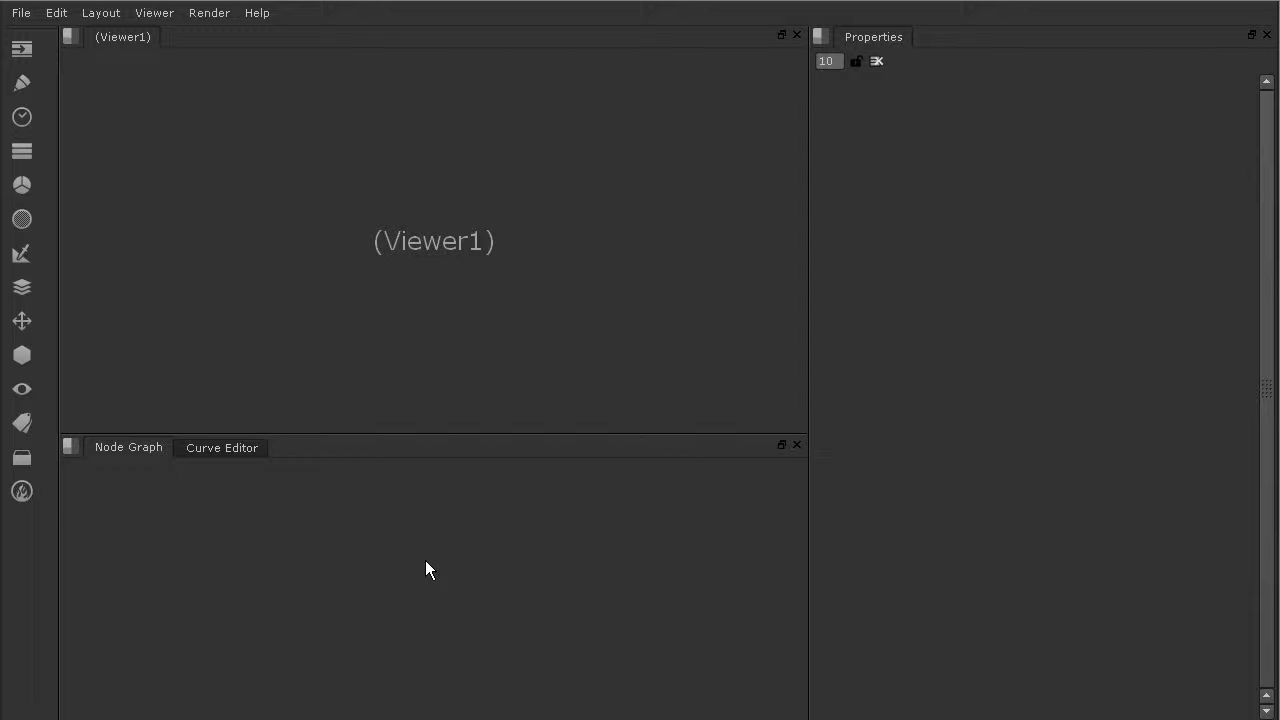
- Switch to the file explorer and import the Footage and Nuke Passes folders into the node graph
key(alt+Tab)
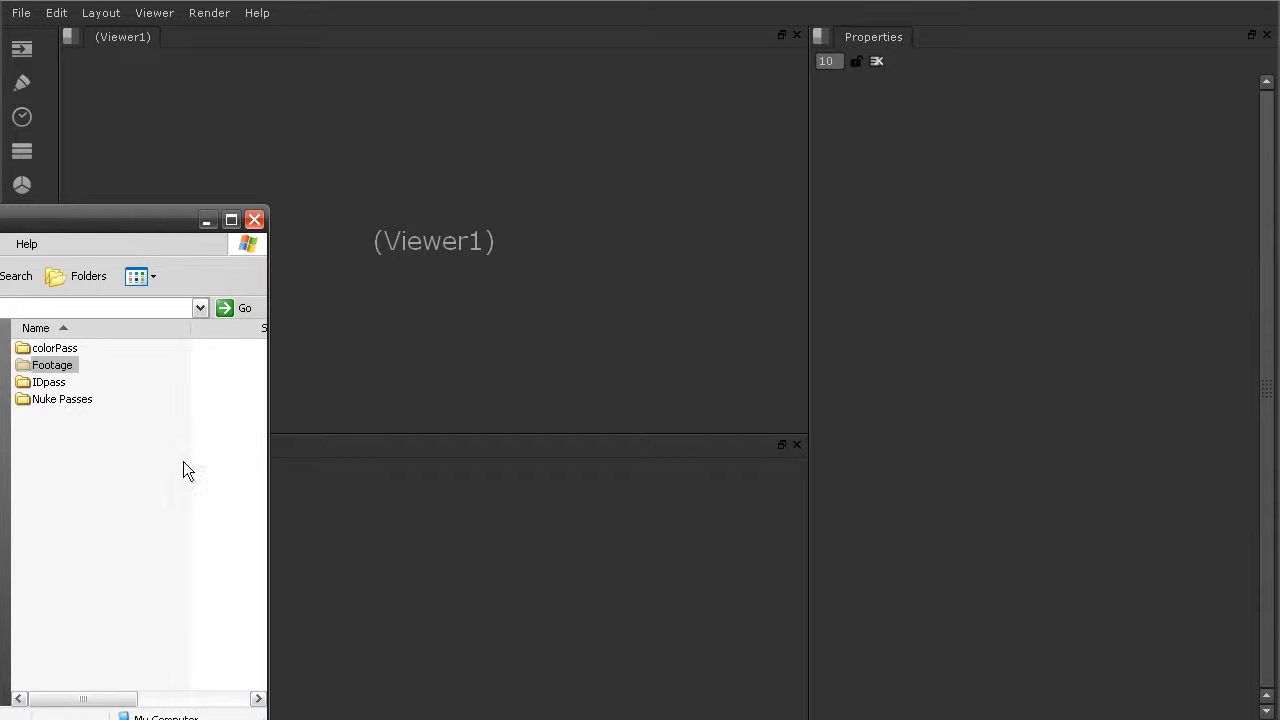
click(156, 492)
click(60, 399)
ctrl+click(52, 365)
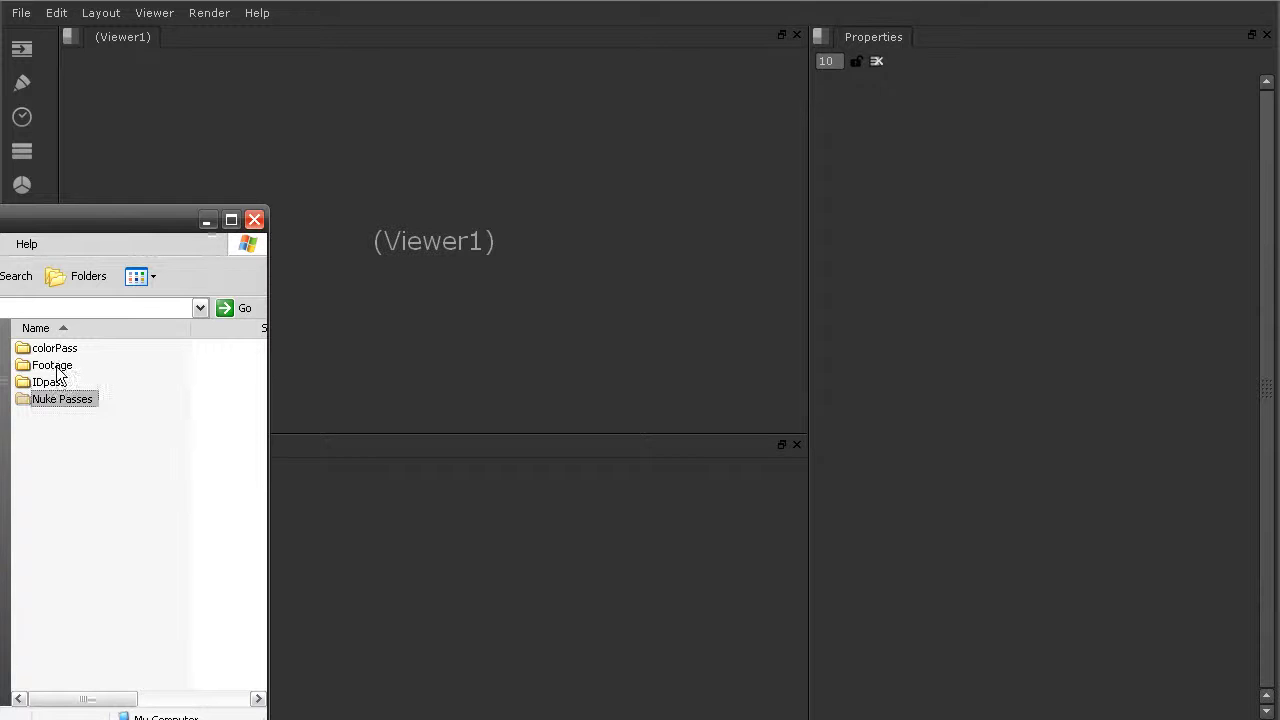
drag(67, 401, 357, 543)
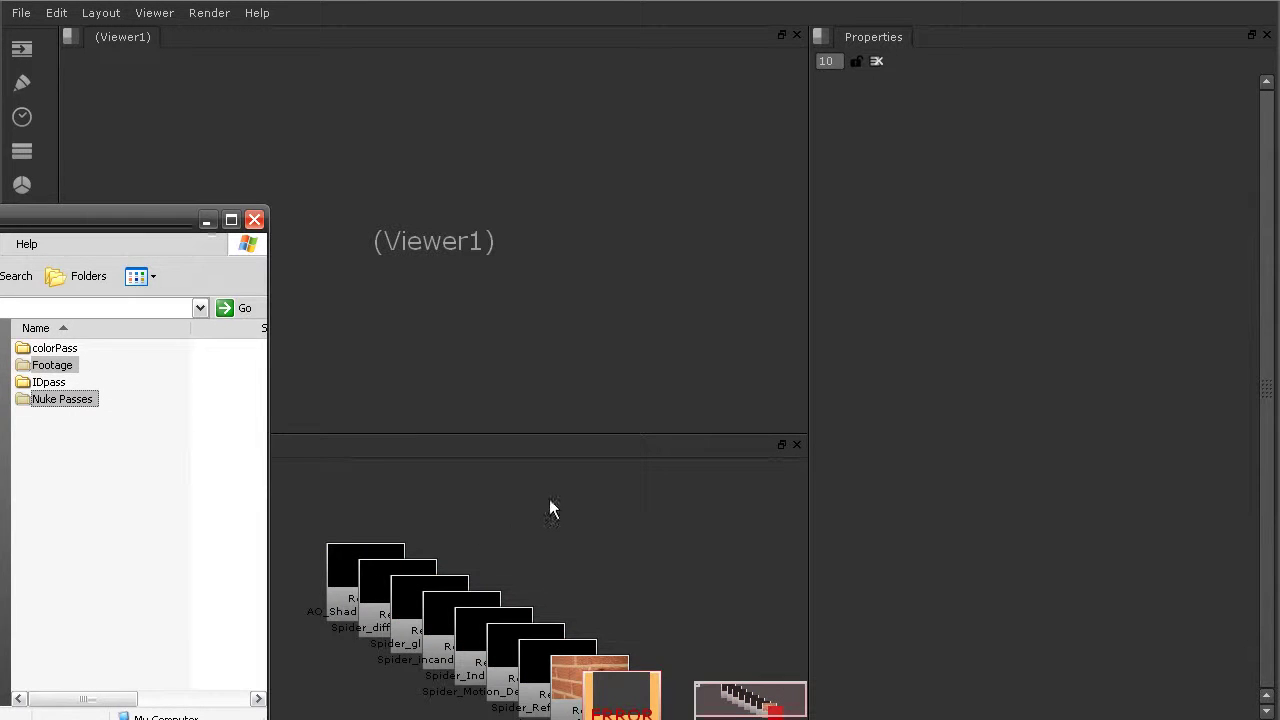
- Separate the Thumbs.db read node from the imported stack and delete it
middle_drag(523, 540, 450, 472)
scroll(482, 596, up, 2)
drag(575, 680, 654, 579)
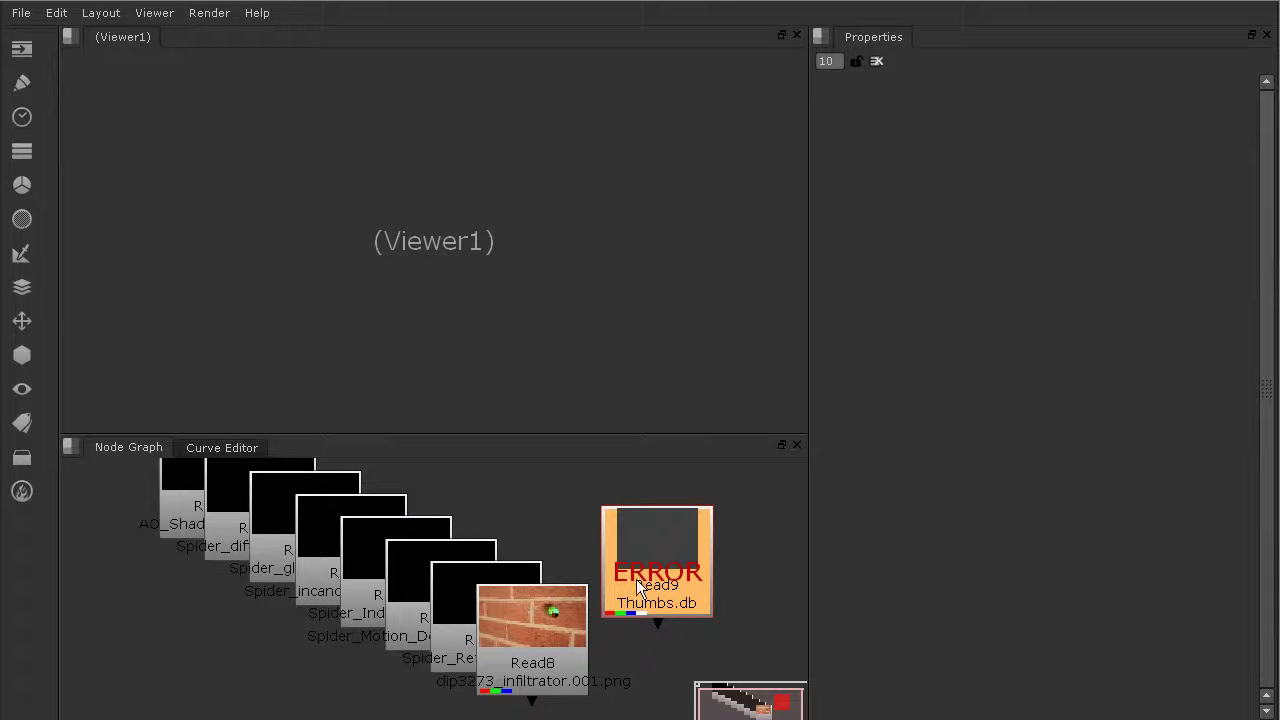
key(Delete)
scroll(505, 557, down, 1)
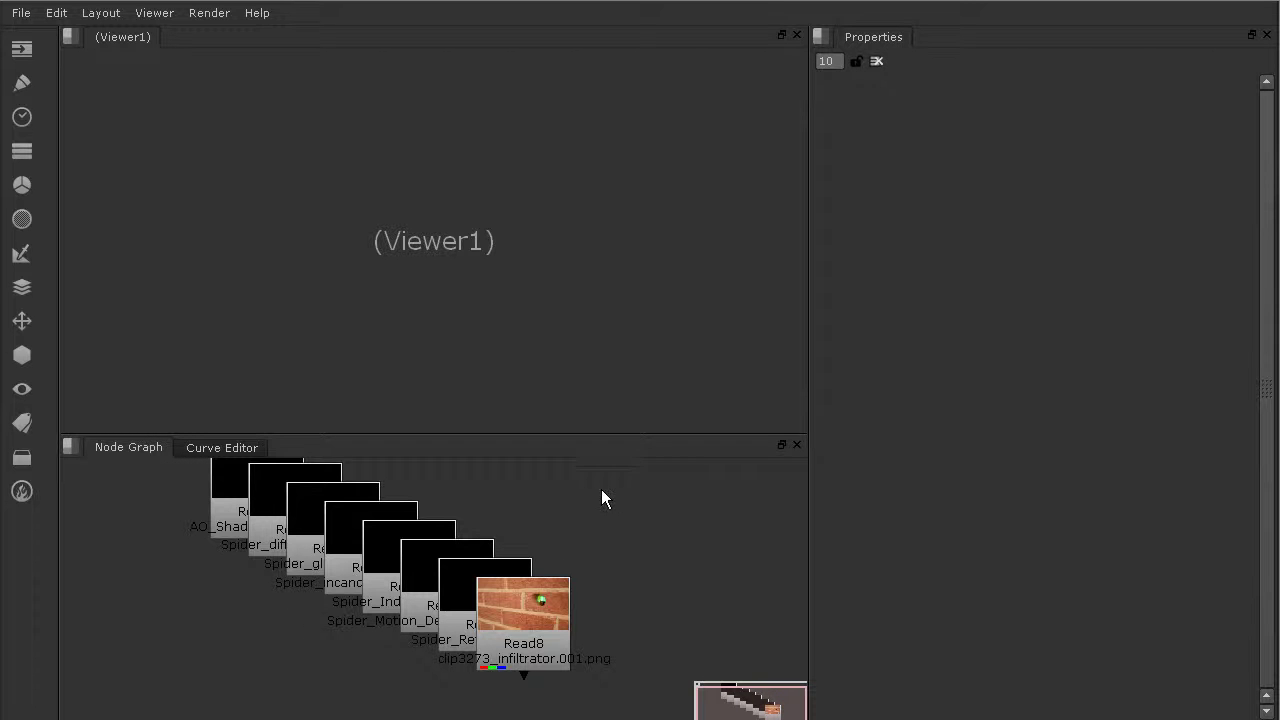
key(r)
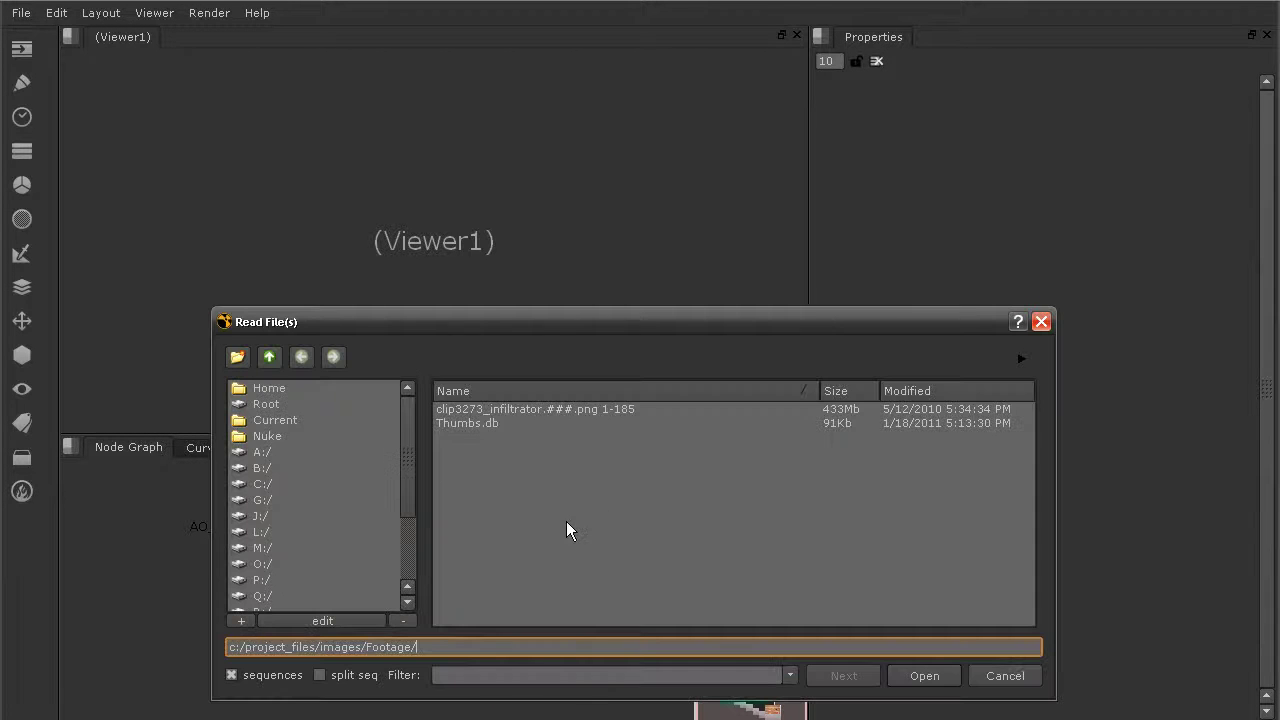
key(Escape)
- Spread the brick footage, Spider_Reflect, motion depth matte and Spider_Indirect read nodes out of the stack into a row
middle_drag(355, 525, 443, 571)
scroll(443, 573, down, 1)
drag(592, 664, 777, 535)
middle_drag(647, 579, 604, 596)
drag(483, 677, 581, 529)
drag(478, 622, 505, 493)
drag(458, 592, 391, 492)
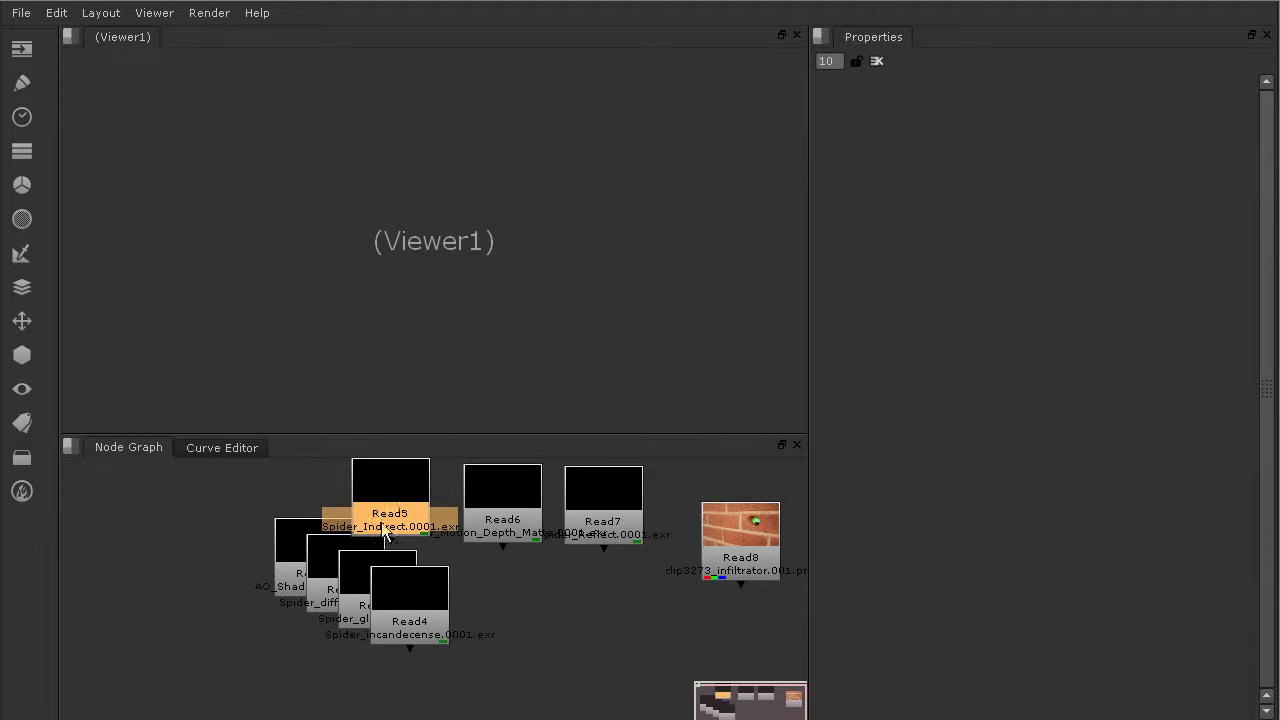
- Extend the row leftward with the Spider_incandecense, Spider_glow, Spider_diffuse and AO_Shadow read nodes
middle_drag(390, 489, 474, 507)
drag(486, 629, 354, 523)
drag(463, 634, 236, 541)
drag(430, 580, 140, 514)
click(247, 540)
drag(247, 540, 262, 541)
drag(179, 553, 200, 554)
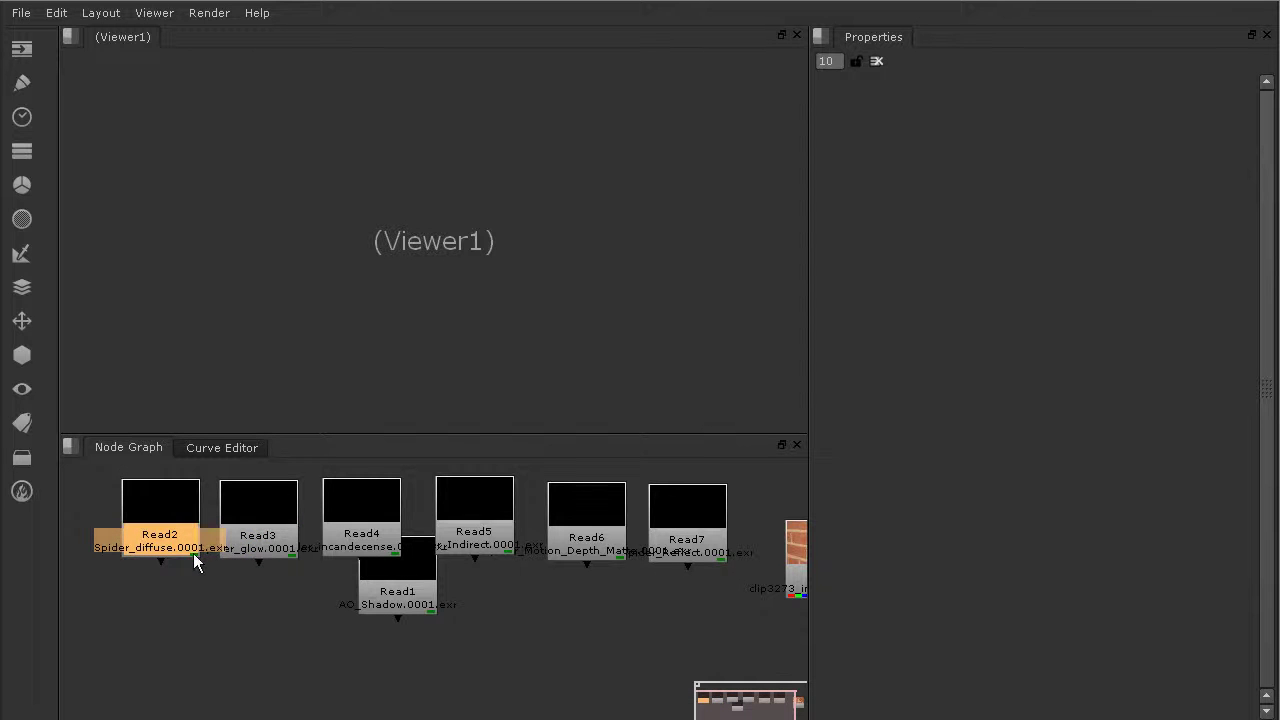
drag(370, 598, 72, 546)
- Connect the viewer to the AO_Shadow read node and display its AO_Shadows layer
scroll(172, 565, up, 2)
middle_drag(224, 566, 414, 571)
scroll(328, 619, up, 1)
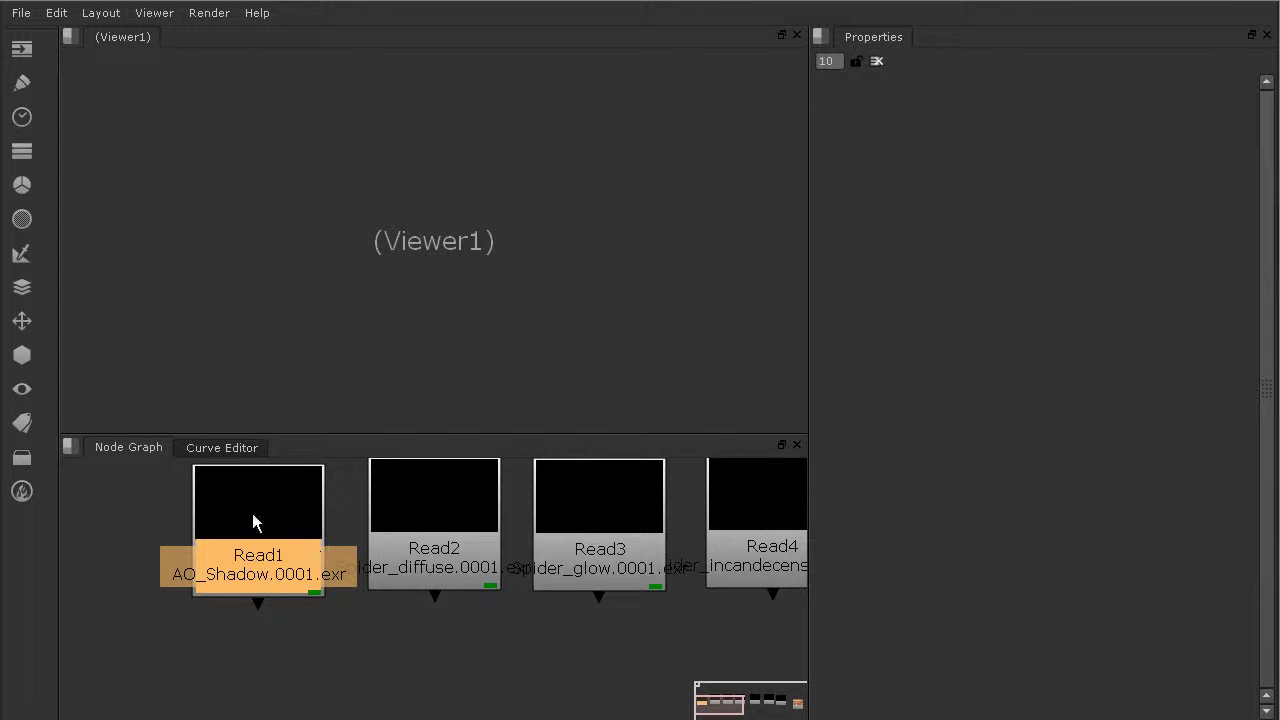
key(1)
drag(282, 624, 511, 692)
scroll(486, 622, down, 2)
middle_drag(449, 640, 378, 537)
drag(391, 563, 479, 656)
scroll(430, 635, up, 4)
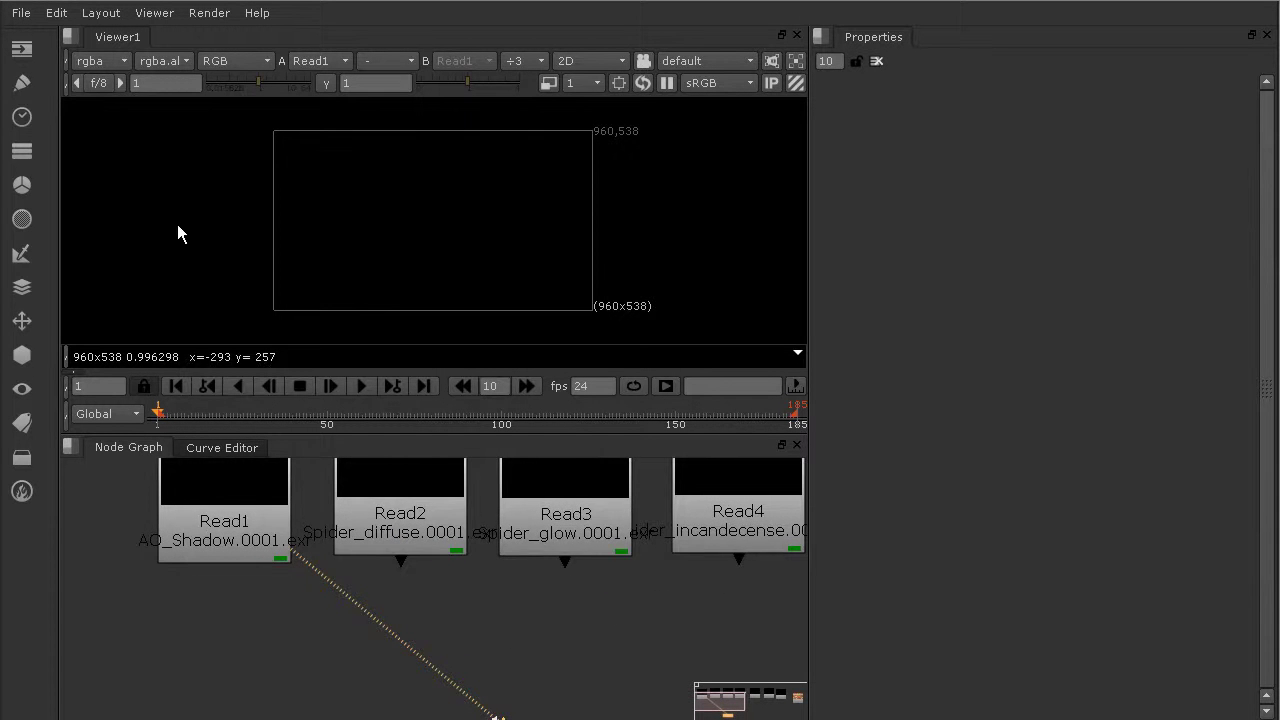
click(97, 60)
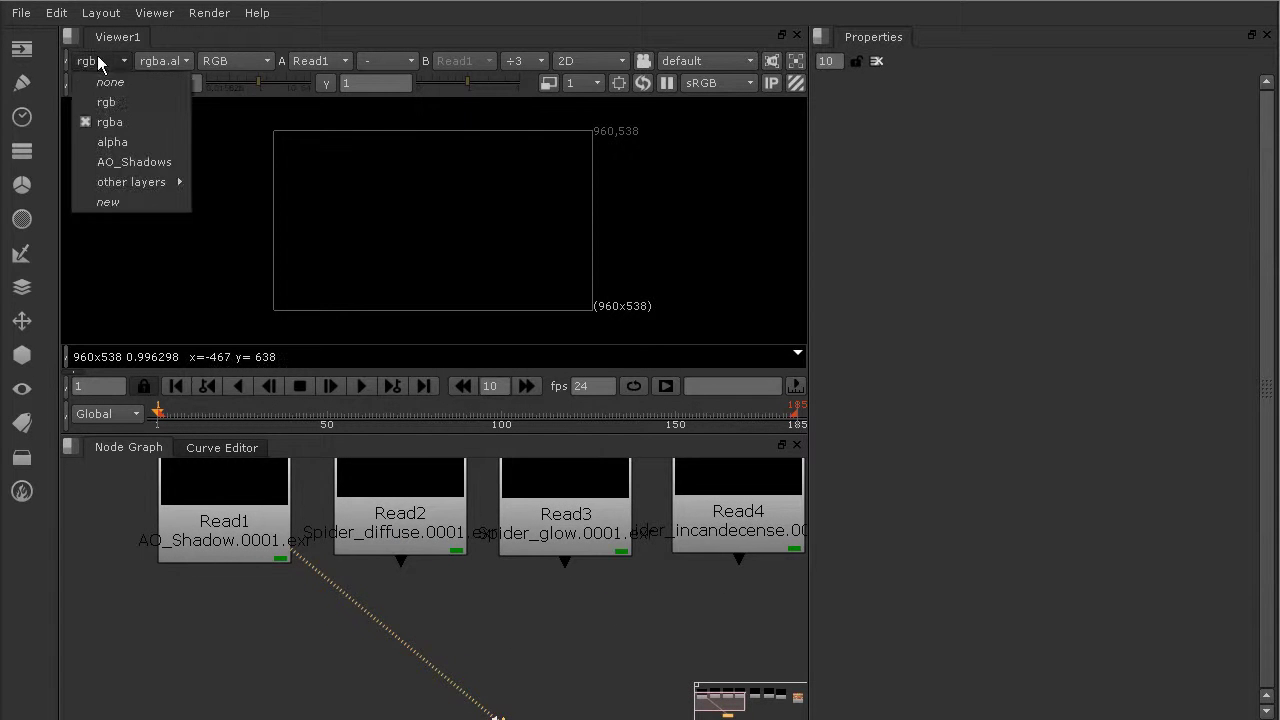
click(139, 160)
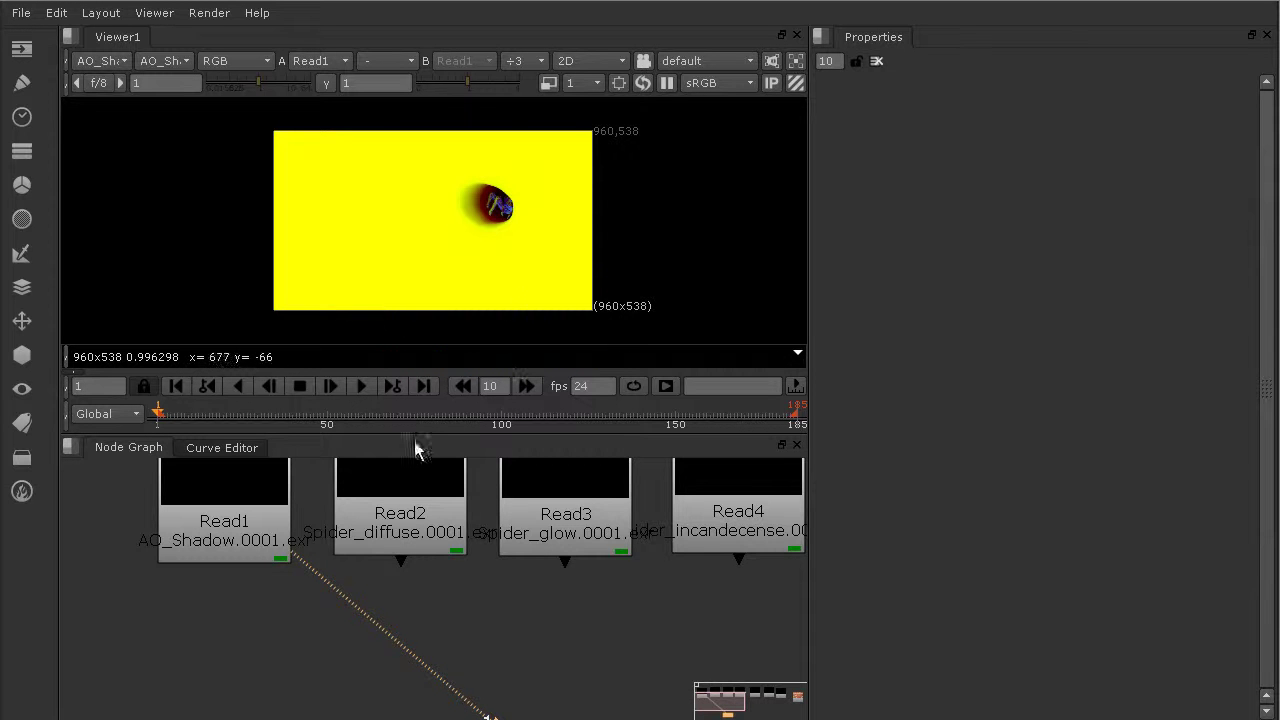
- View the Spider_diffuse read node with its Spider_Diffuse layer displayed
scroll(400, 522, up, 1)
key(1)
click(97, 60)
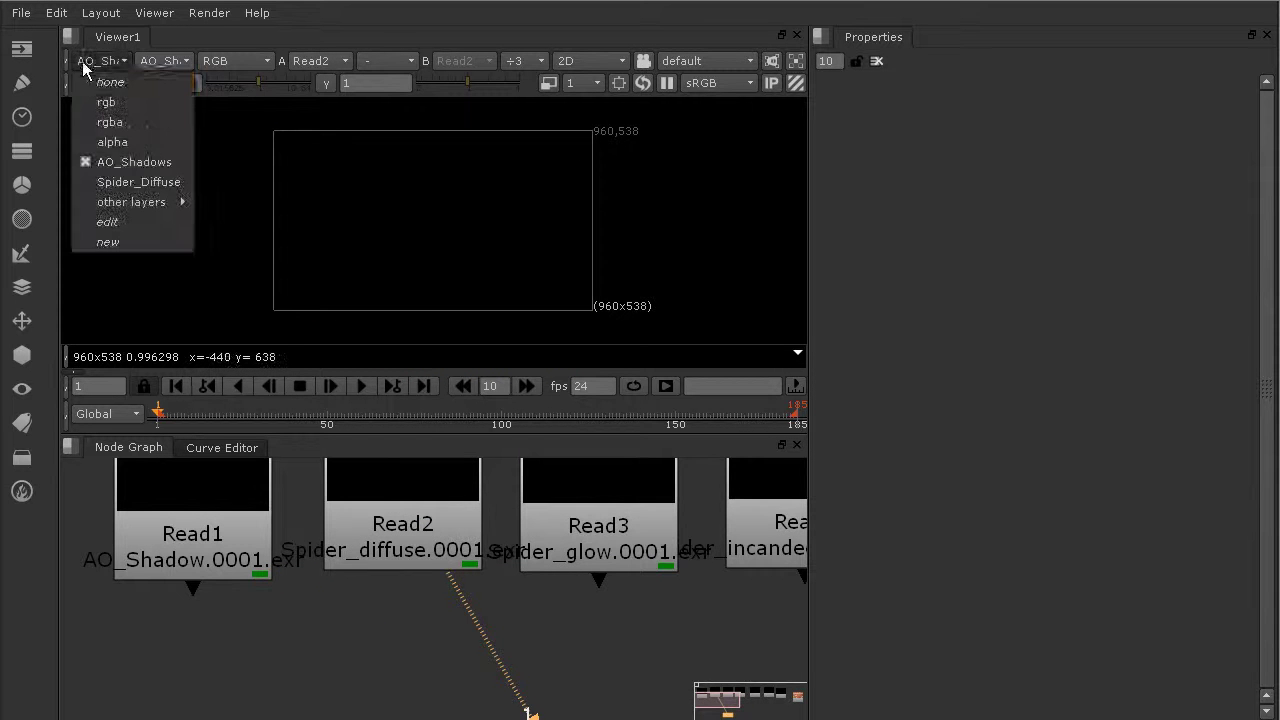
click(117, 190)
- View the Spider_glow read node with its Spider_Glow layer displayed
click(584, 524)
key(1)
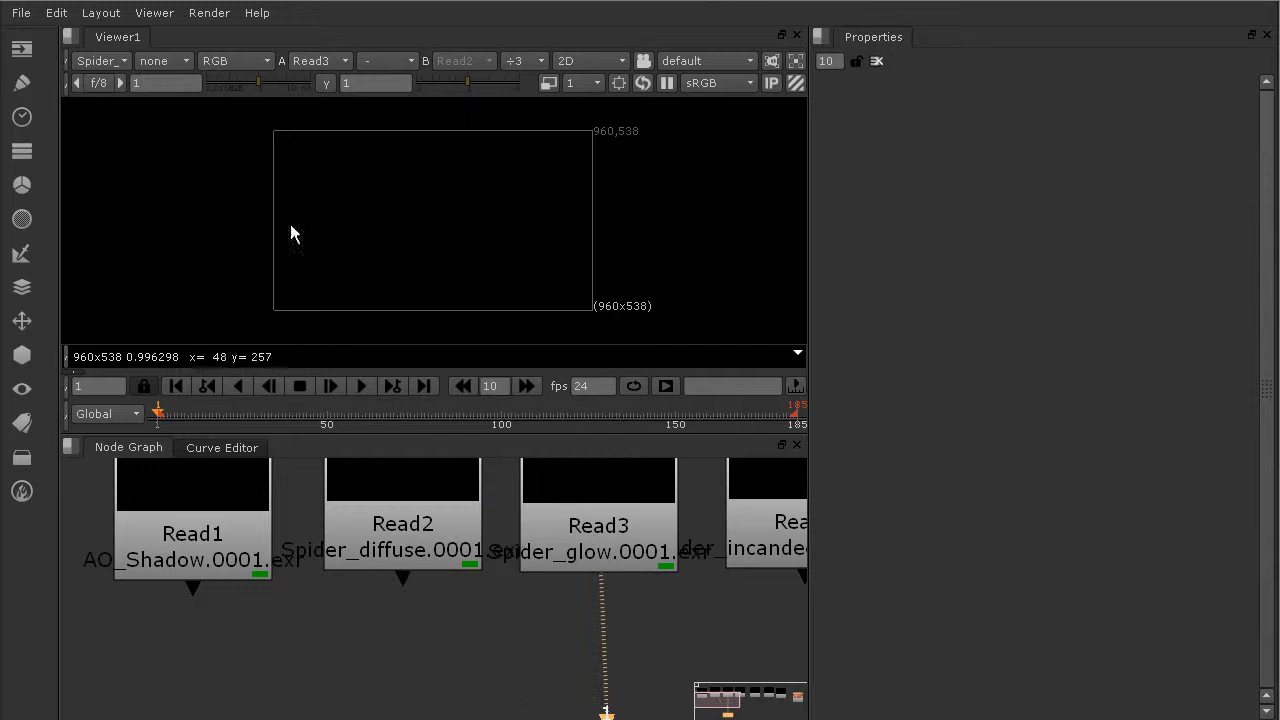
click(110, 61)
click(120, 184)
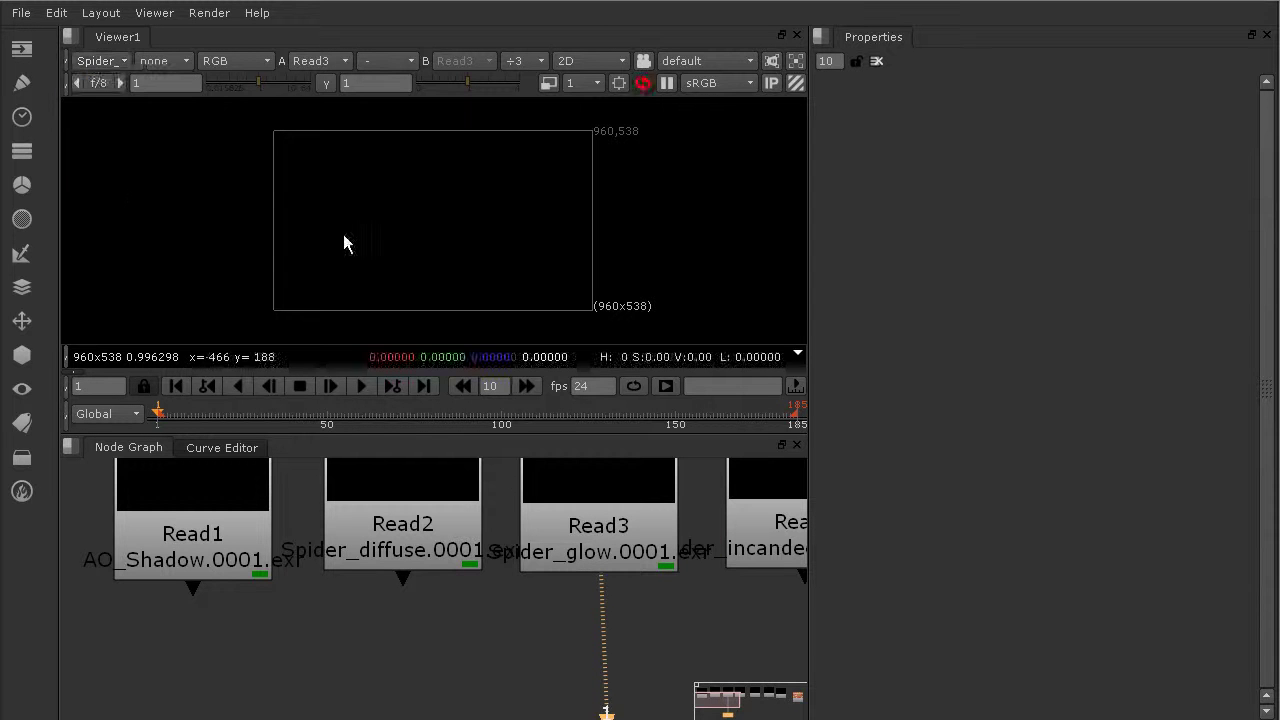
- Delete the Spider_glow read node and shift the four pass nodes to its right leftward to close the gap
click(600, 526)
key(Delete)
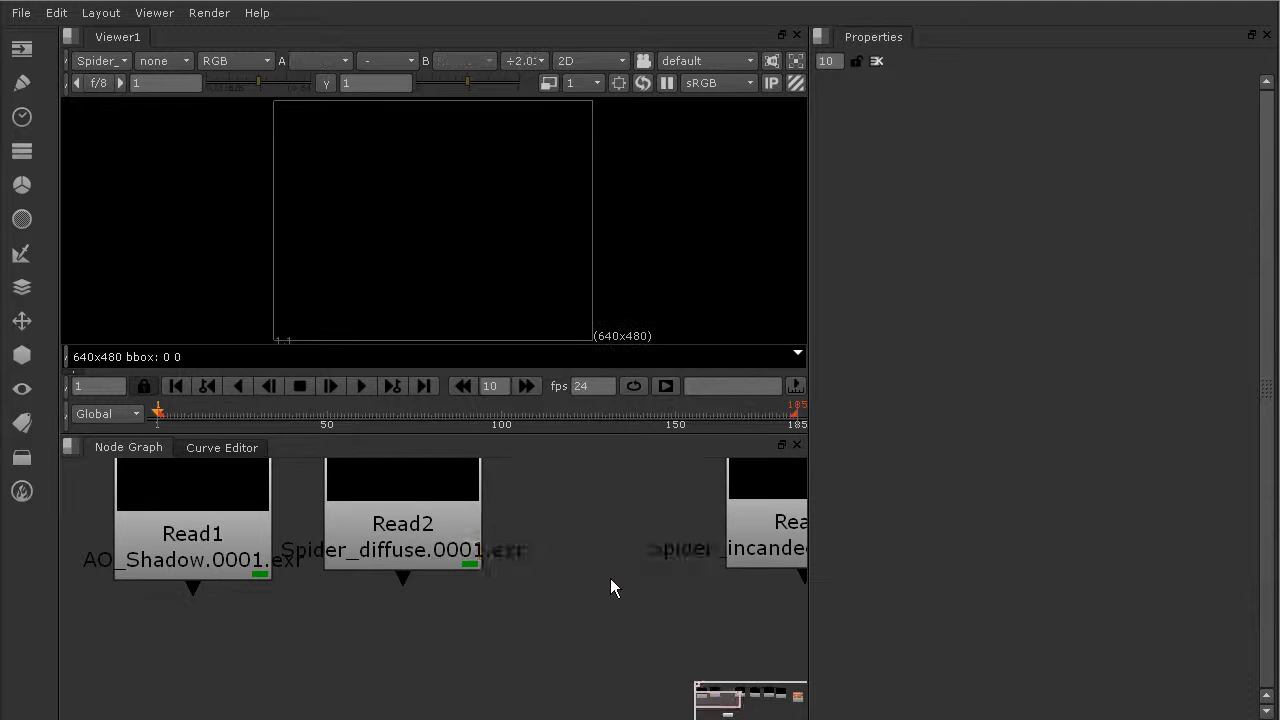
scroll(611, 579, down, 3)
middle_drag(615, 560, 377, 554)
drag(370, 480, 932, 620)
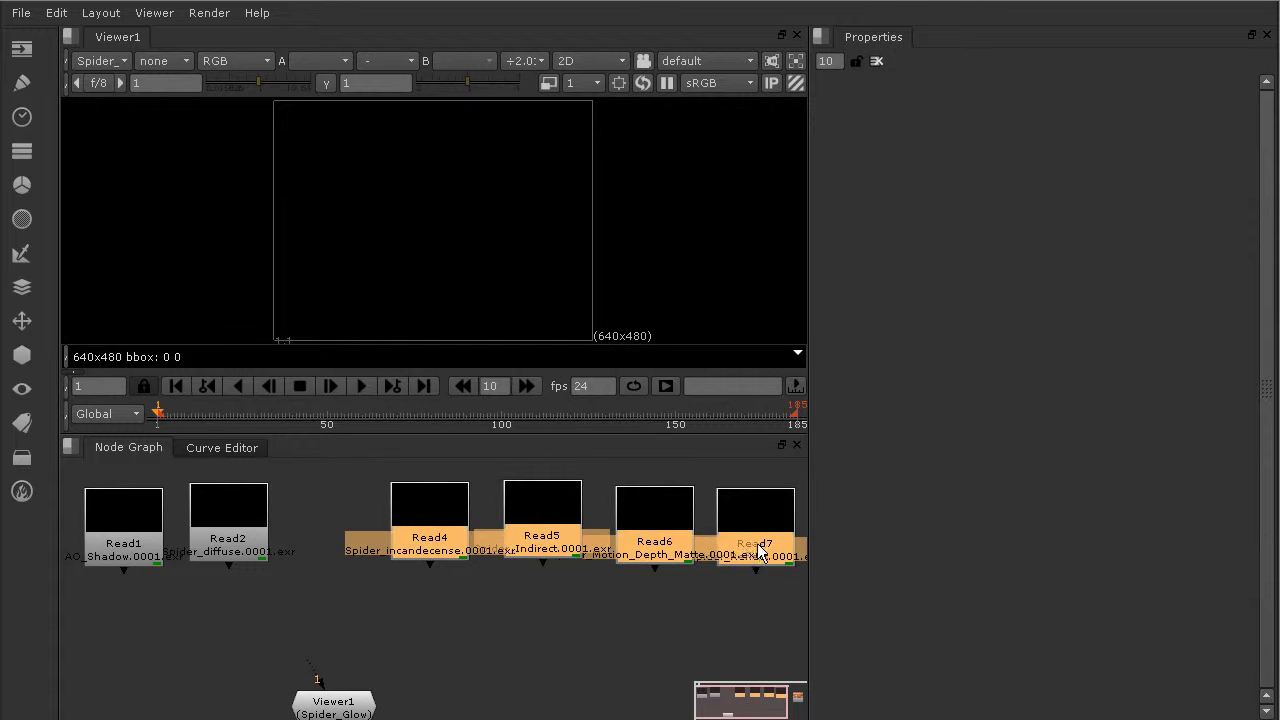
drag(758, 543, 683, 544)
click(449, 608)
- View the Spider_incandecense read node with its Spider_incandescence layer displayed and its properties open
click(343, 530)
key(1)
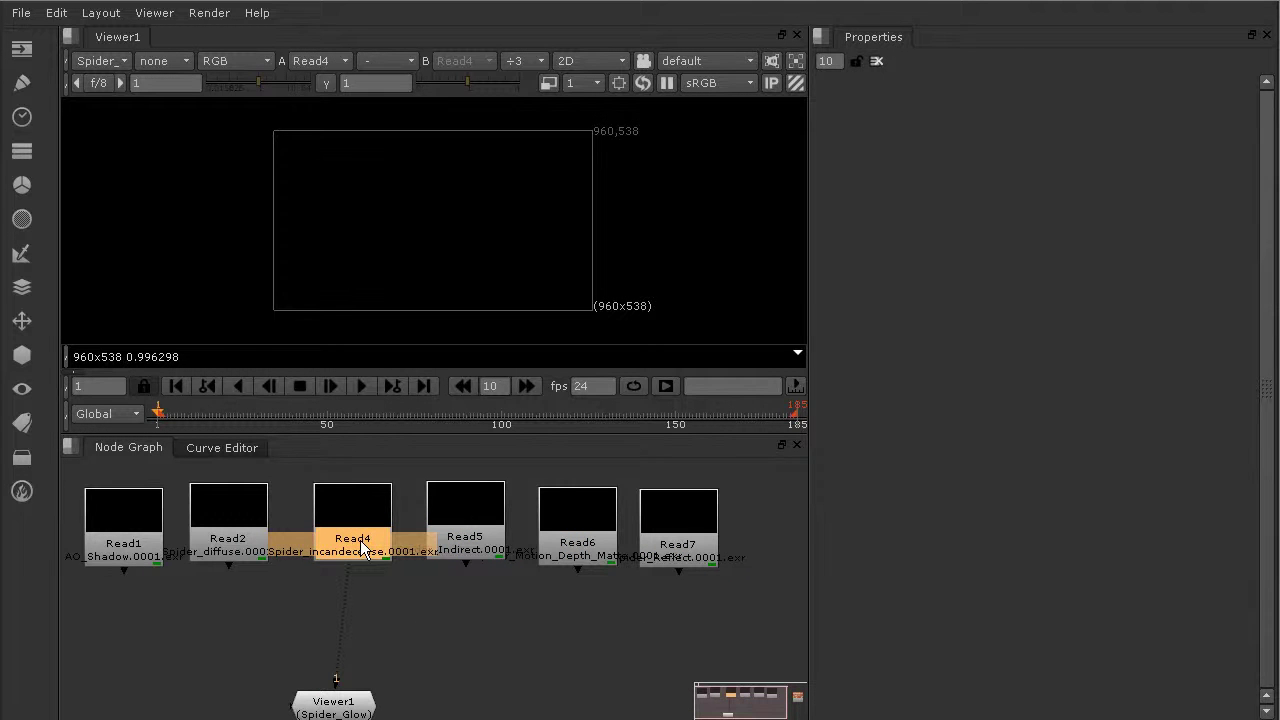
double_click(363, 545)
click(165, 60)
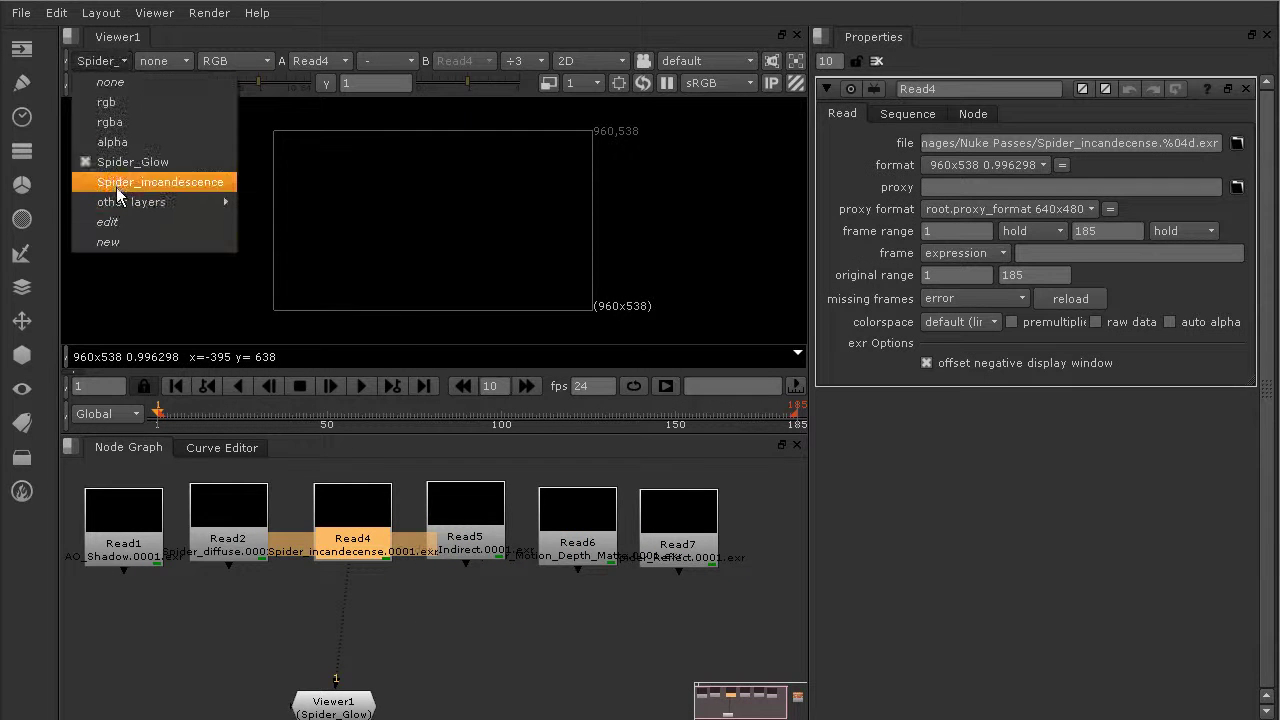
click(150, 177)
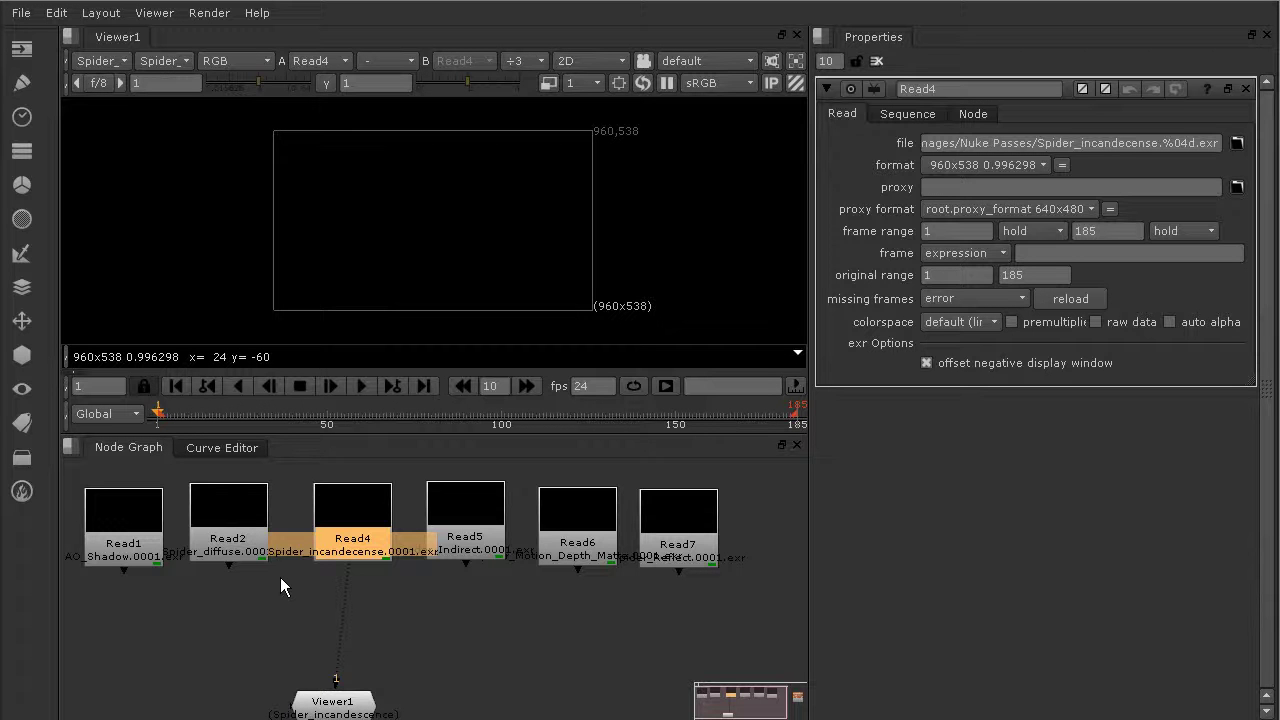
click(265, 590)
scroll(235, 602, up, 2)
scroll(293, 571, down, 1)
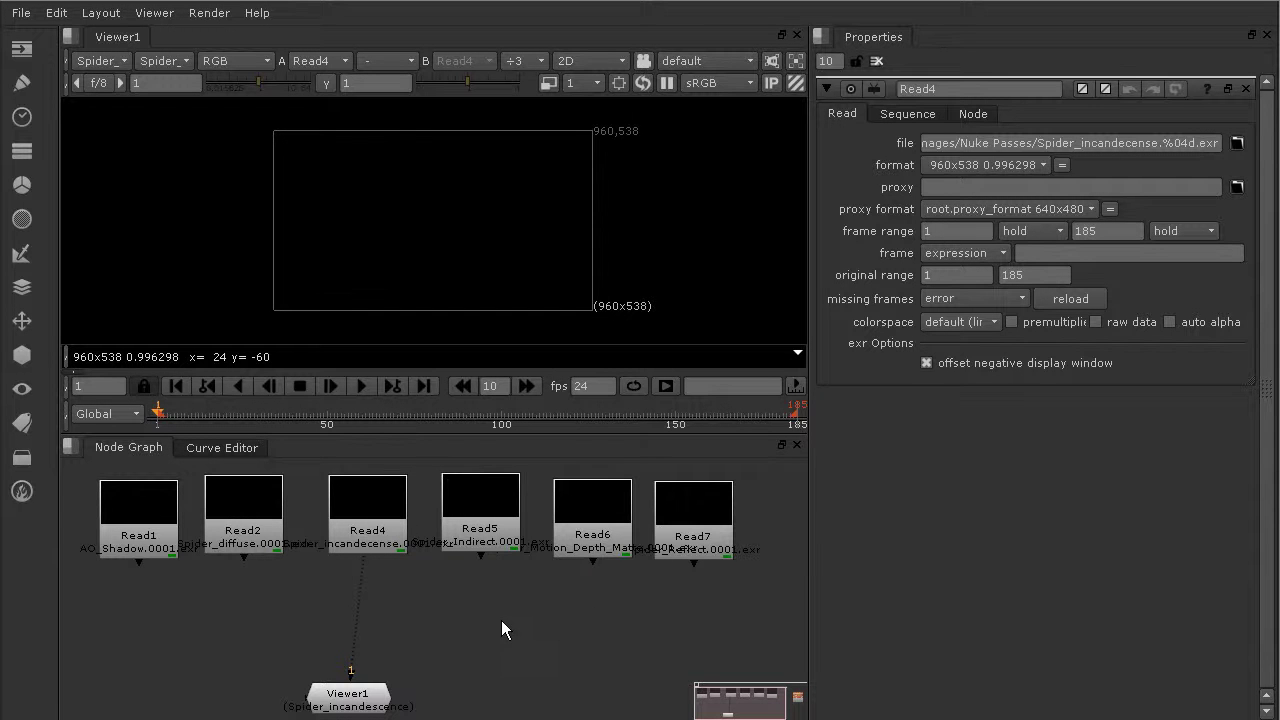
click(100, 61)
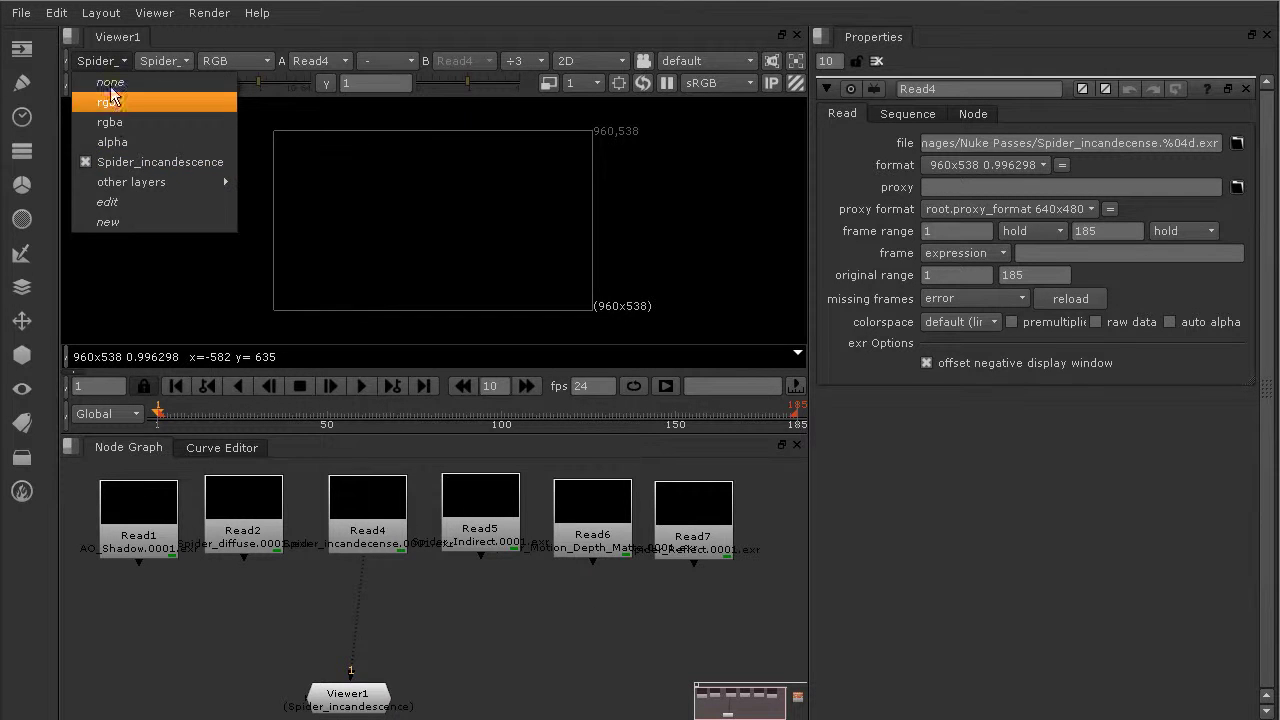
click(261, 610)
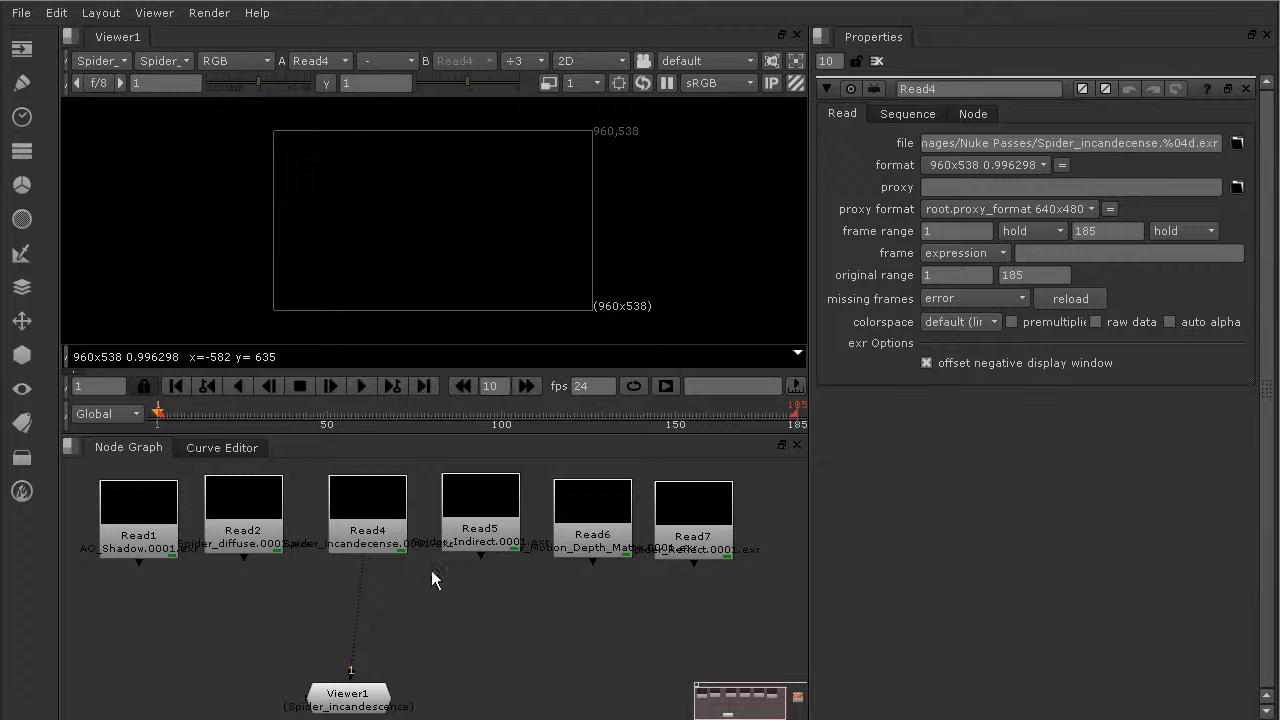
- Place the Viewer node directly below the Spider_incandecense node and move the AO_Shadow node down and left of the row
middle_drag(353, 659, 400, 603)
drag(383, 642, 401, 683)
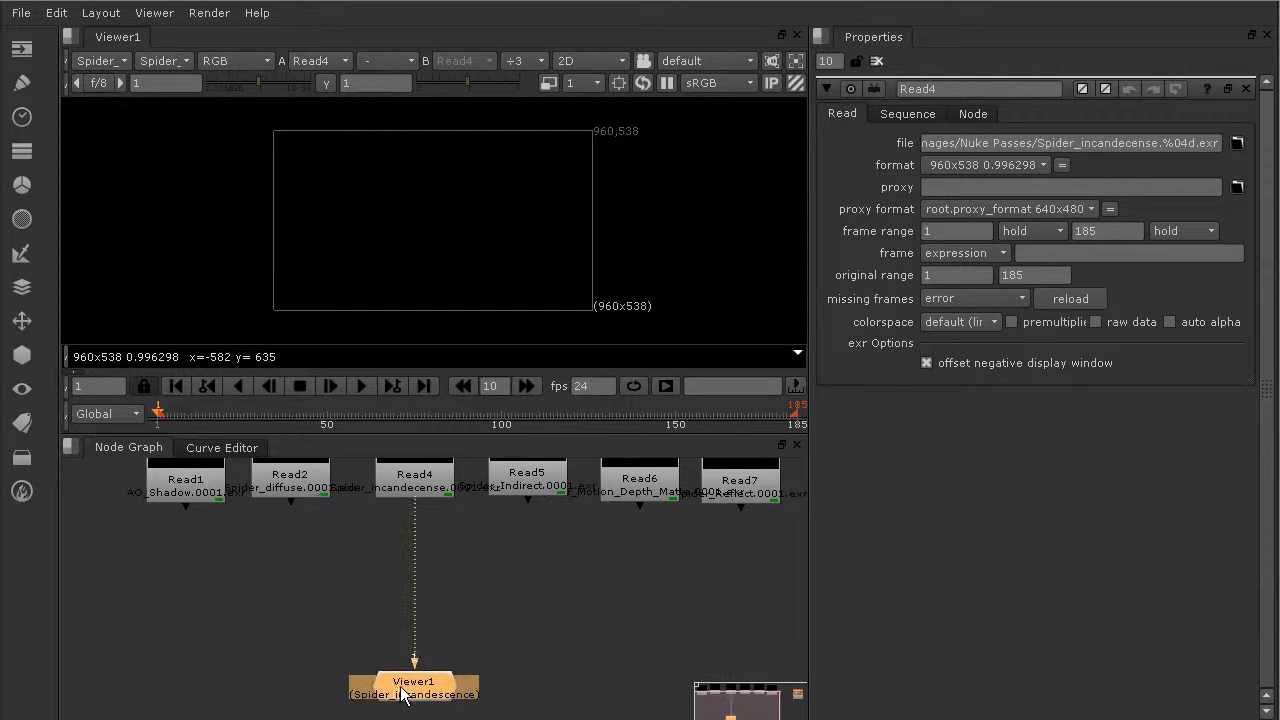
middle_drag(440, 588, 461, 640)
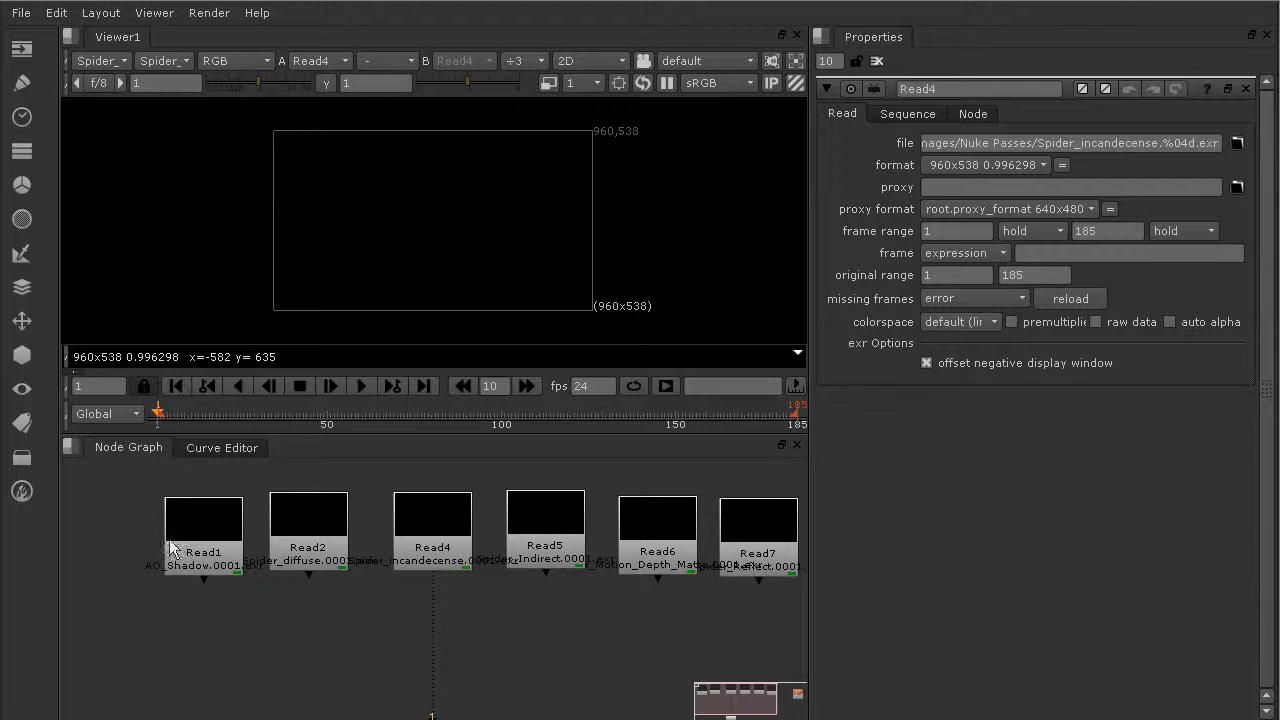
drag(212, 545, 174, 597)
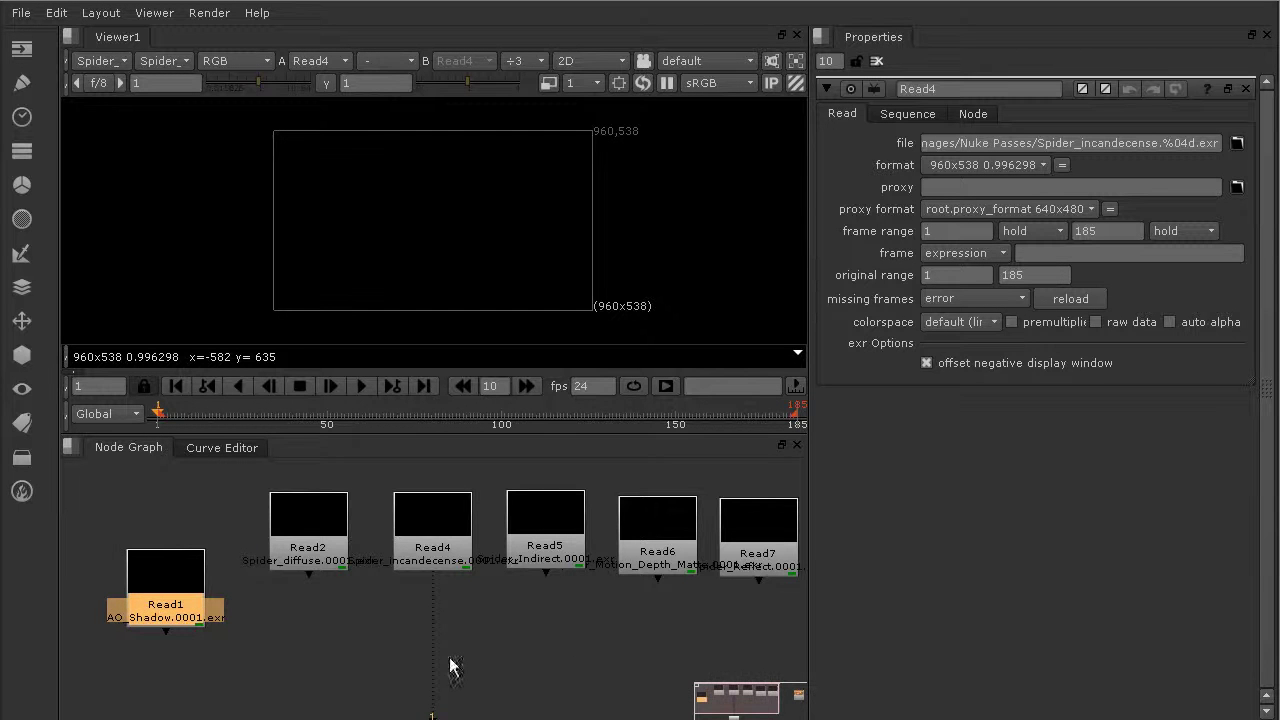
click(575, 659)
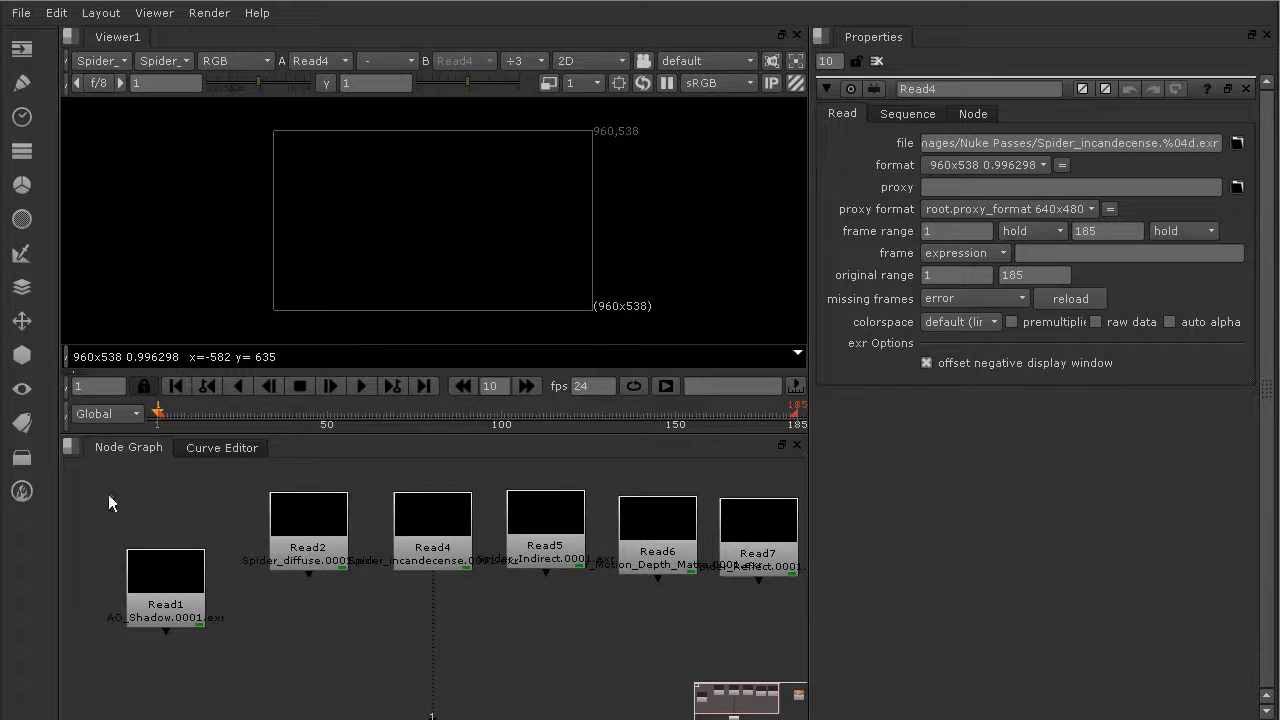
- Add a Copy node below the Spider_diffuse read node
click(22, 152)
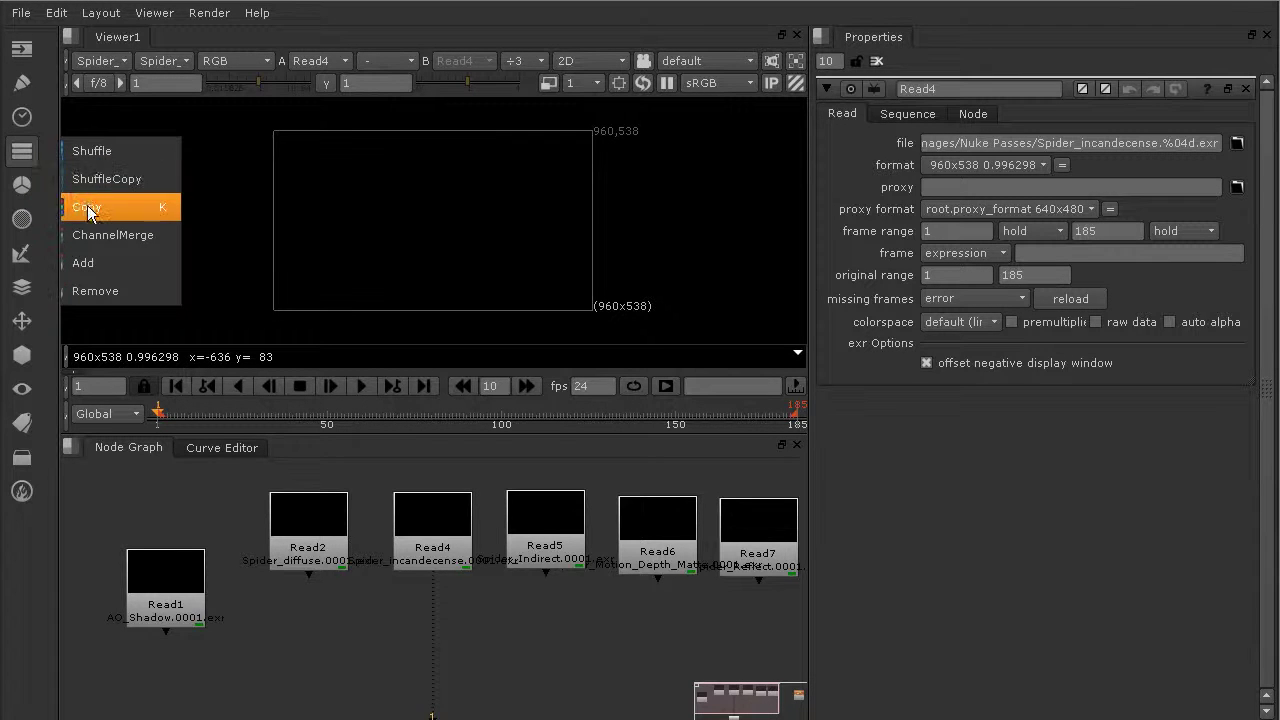
click(88, 208)
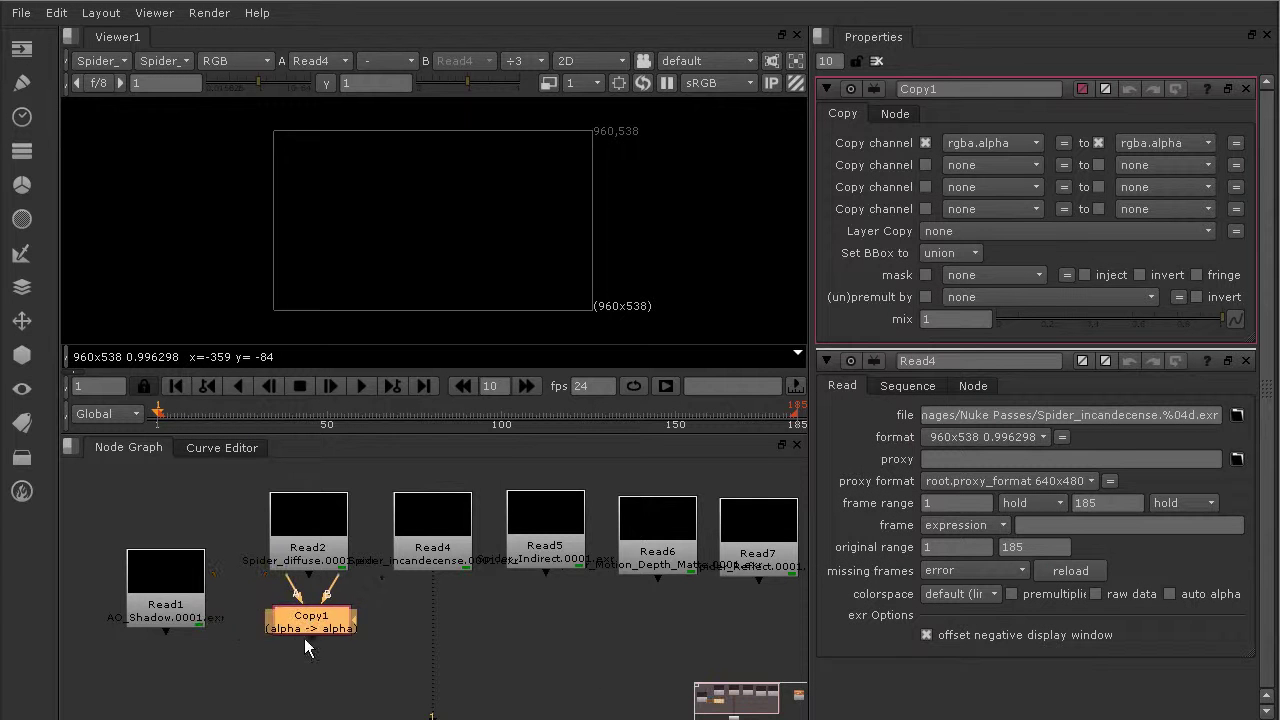
scroll(306, 631, up, 2)
scroll(420, 643, up, 2)
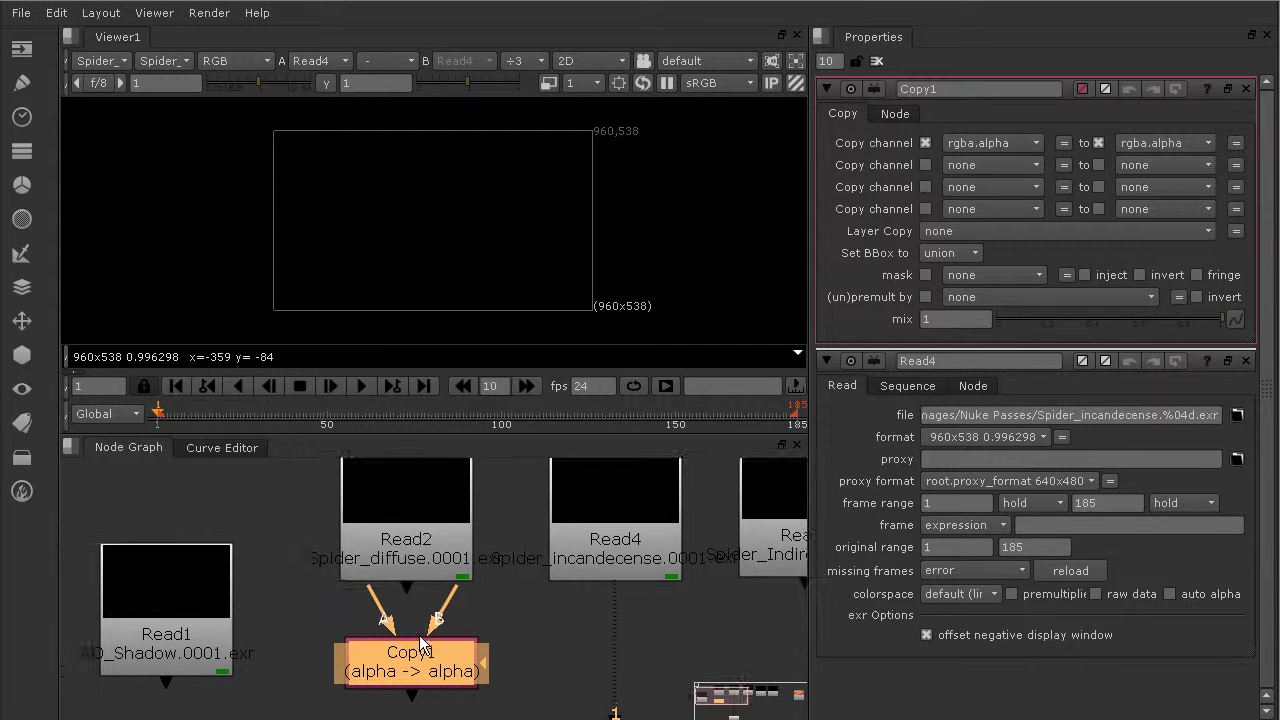
- Connect the Copy node's A input to the AO_Shadow read and its B input to the Spider_diffuse read, and view the Copy node
drag(159, 576, 159, 591)
drag(362, 592, 163, 657)
drag(425, 676, 417, 671)
click(385, 563)
drag(382, 558, 376, 511)
drag(448, 588, 393, 492)
mouse_move(382, 642)
mouse_down()
mouse_move(381, 612)
mouse_move(375, 641)
mouse_move(392, 655)
mouse_up()
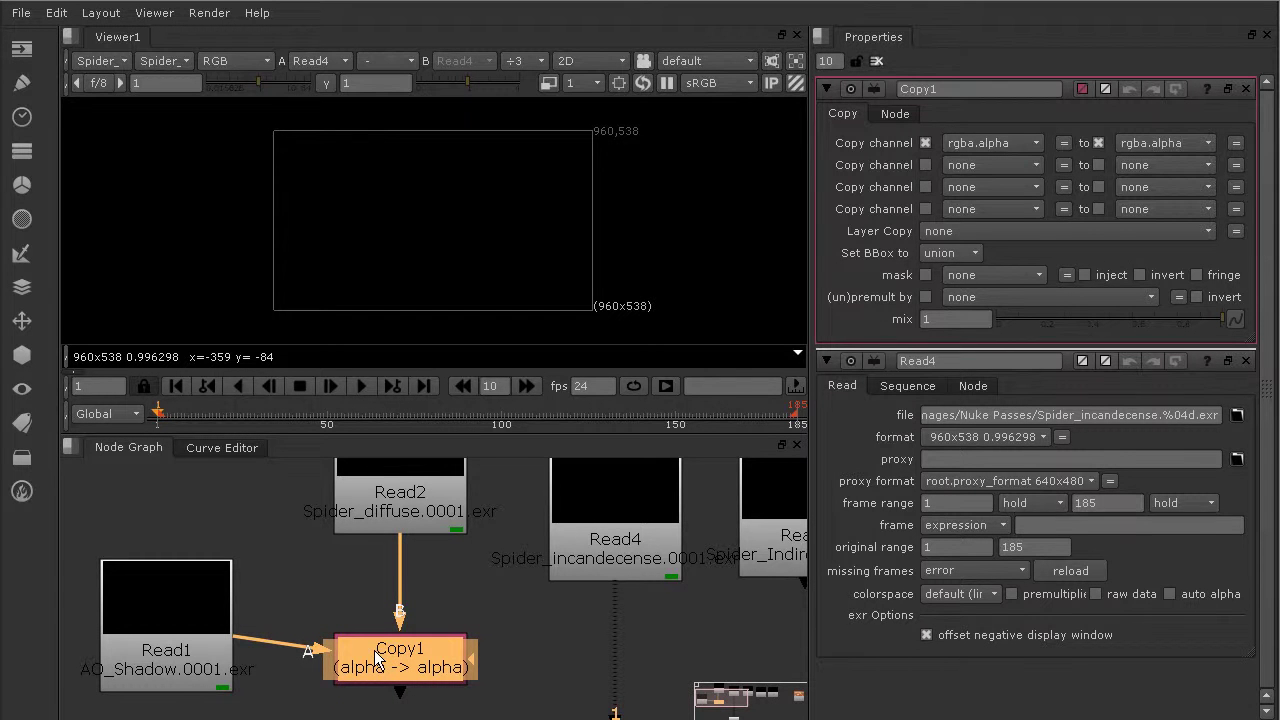
key(1)
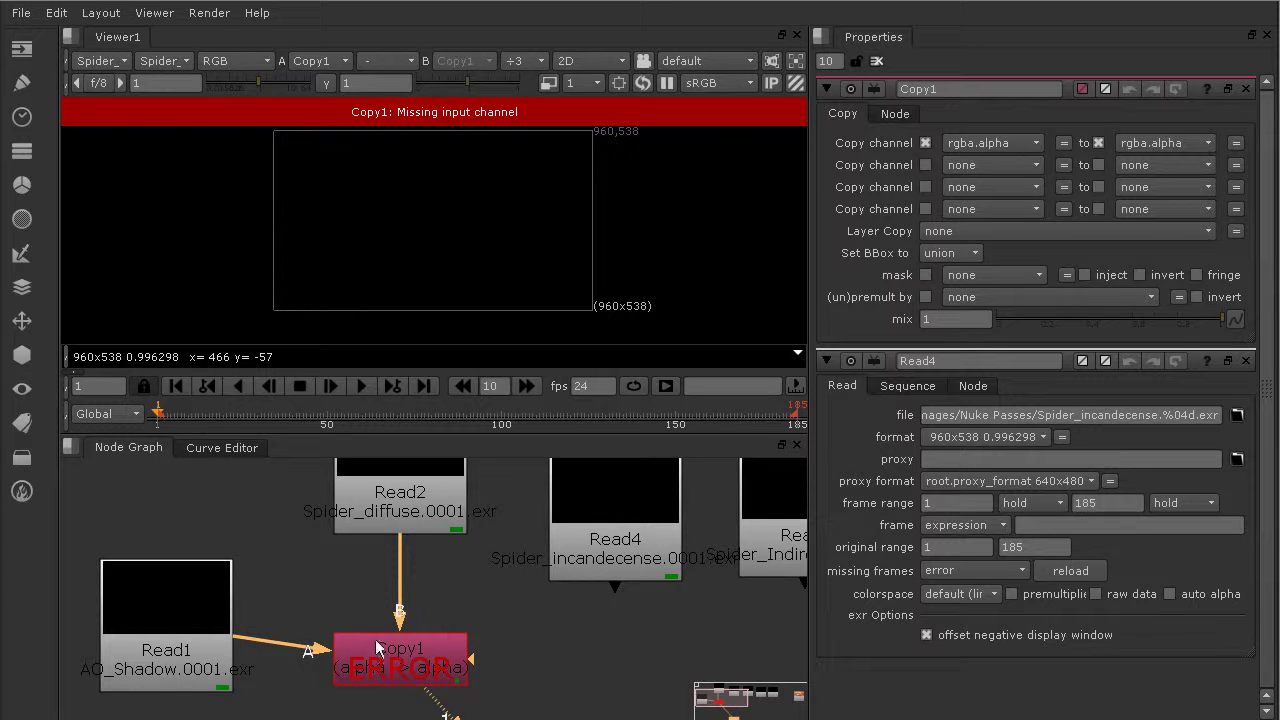
- Level the AO_Shadow read with the Copy node, disable the node's alpha channel copy, and set its Layer Copy to all
drag(191, 591, 197, 623)
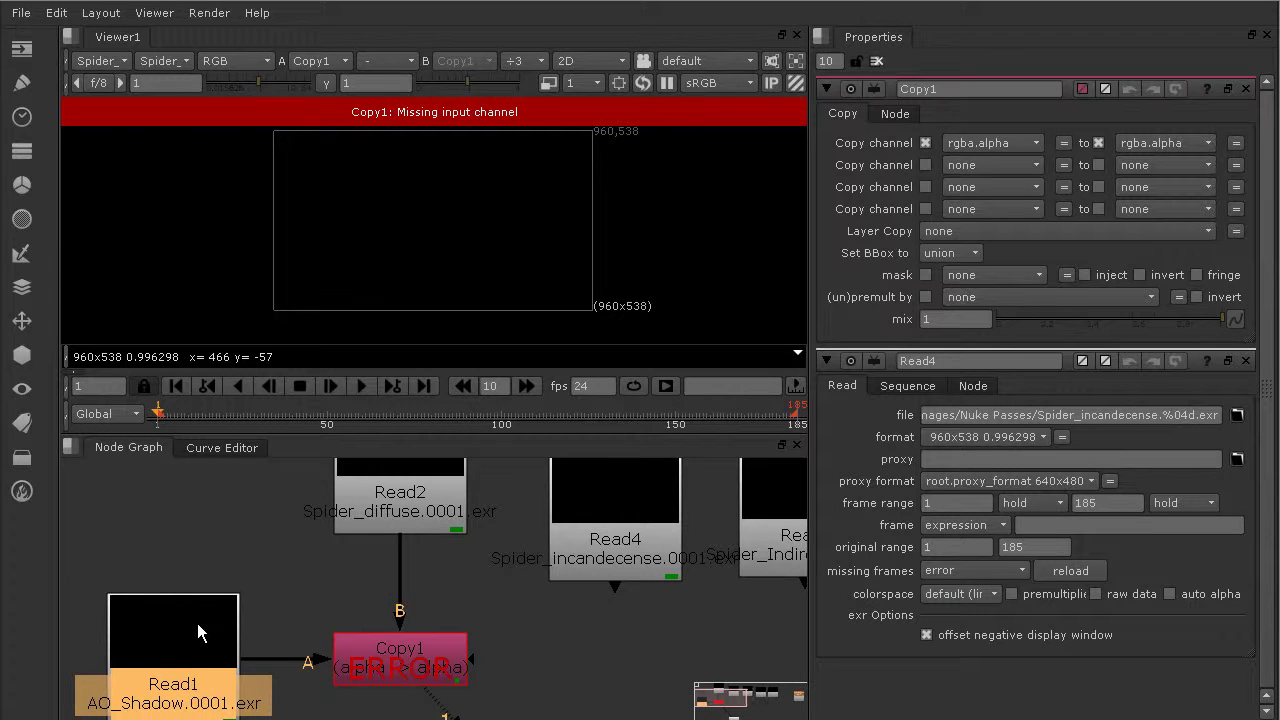
click(415, 652)
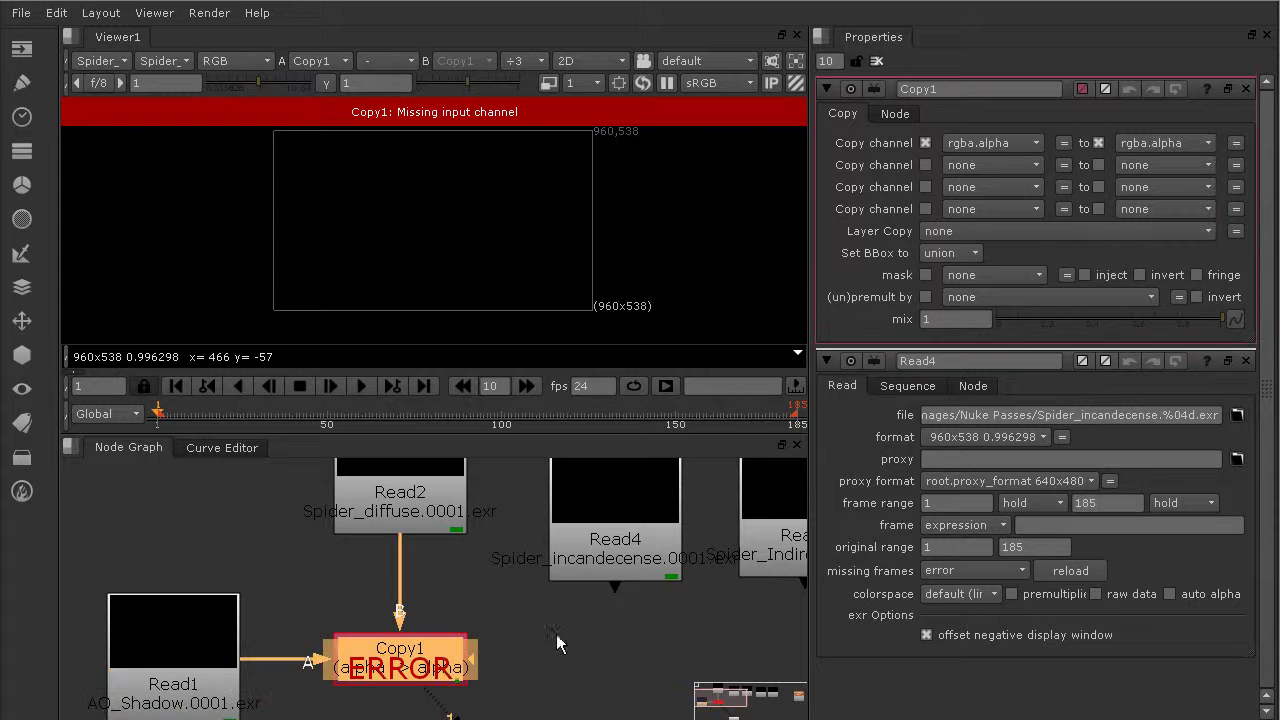
click(926, 143)
click(1098, 143)
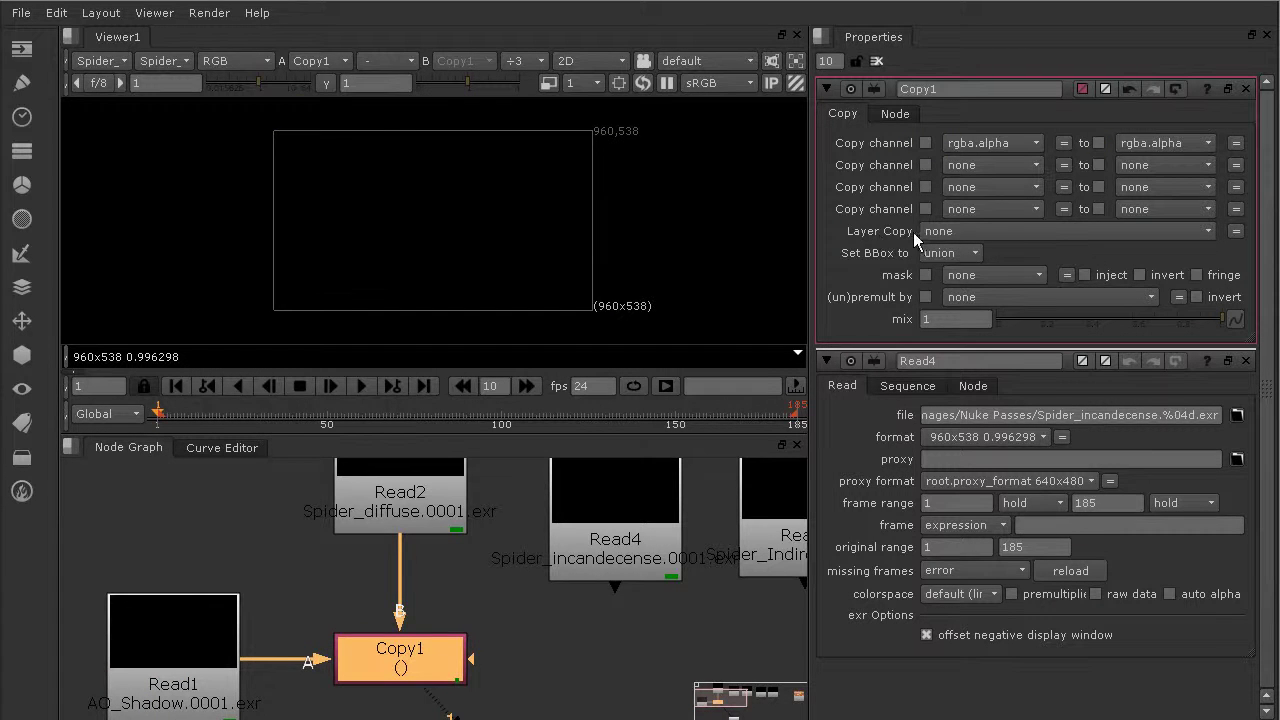
click(952, 236)
click(953, 253)
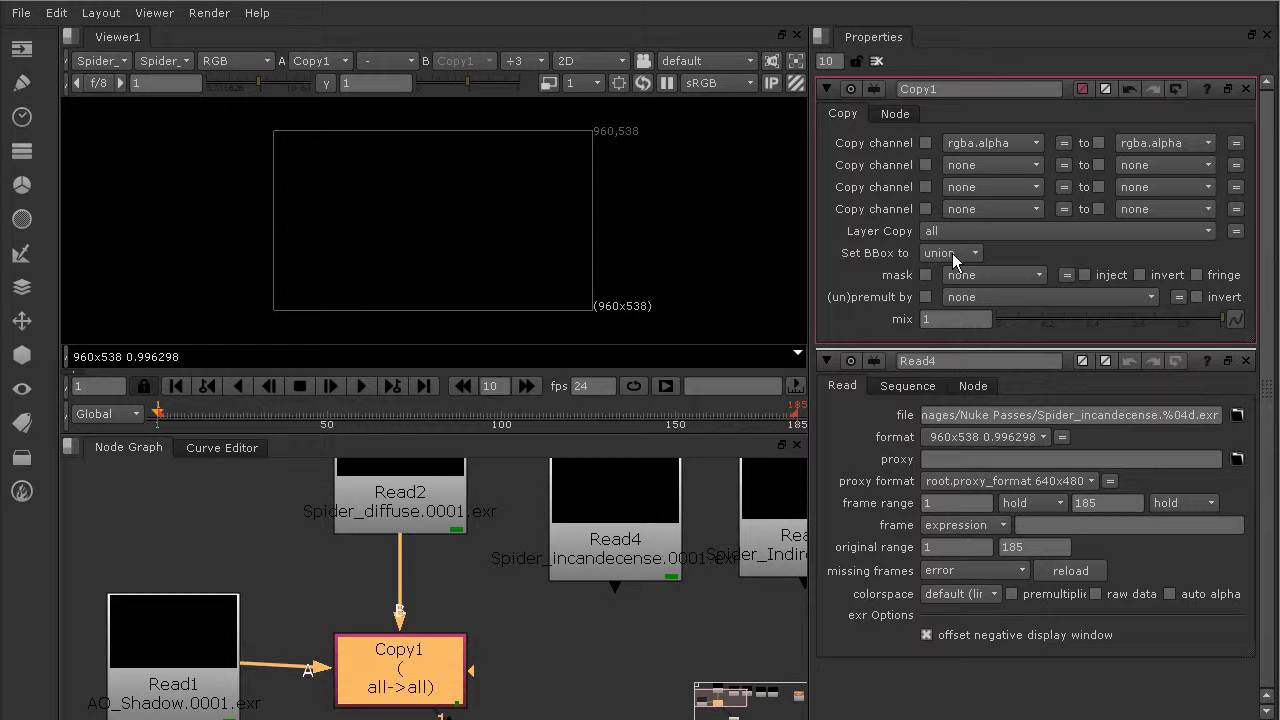
- View the Spider_diffuse read node with the Spider_Diffuse layer displayed
middle_drag(347, 590, 384, 553)
drag(260, 601, 253, 614)
drag(367, 546, 343, 571)
middle_drag(363, 544, 366, 570)
ctrl+shift+click(435, 500)
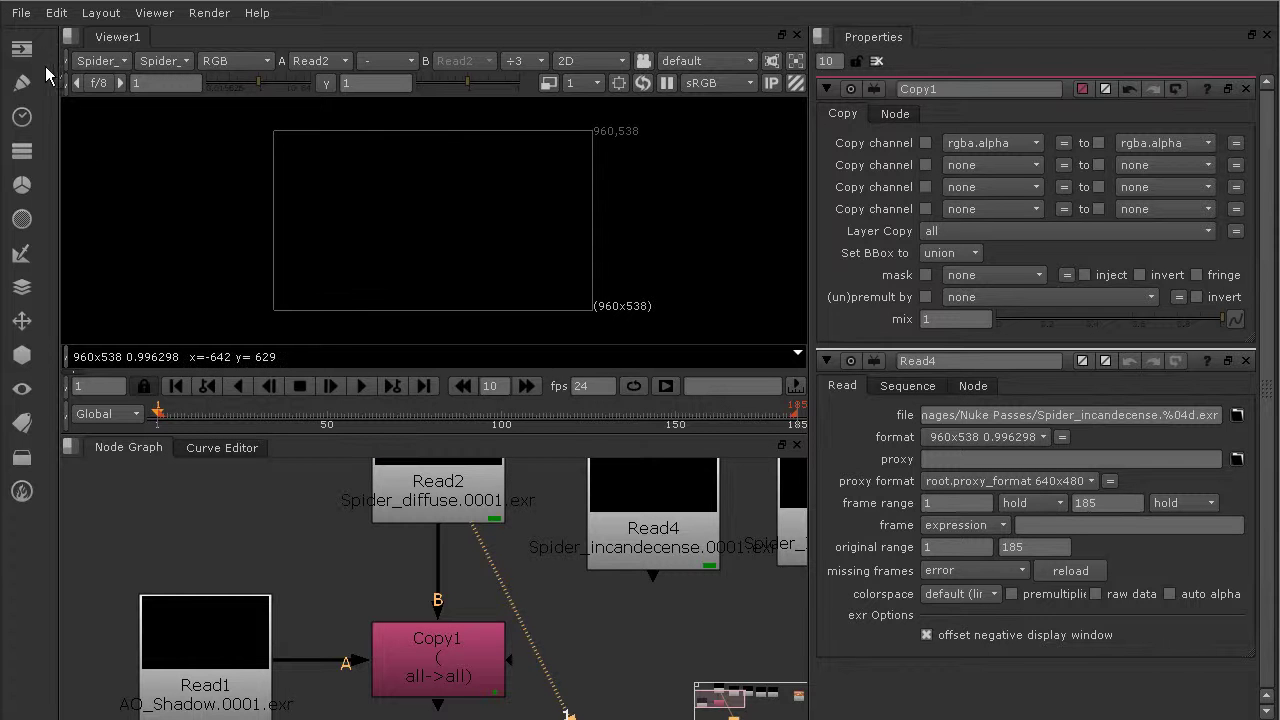
click(100, 61)
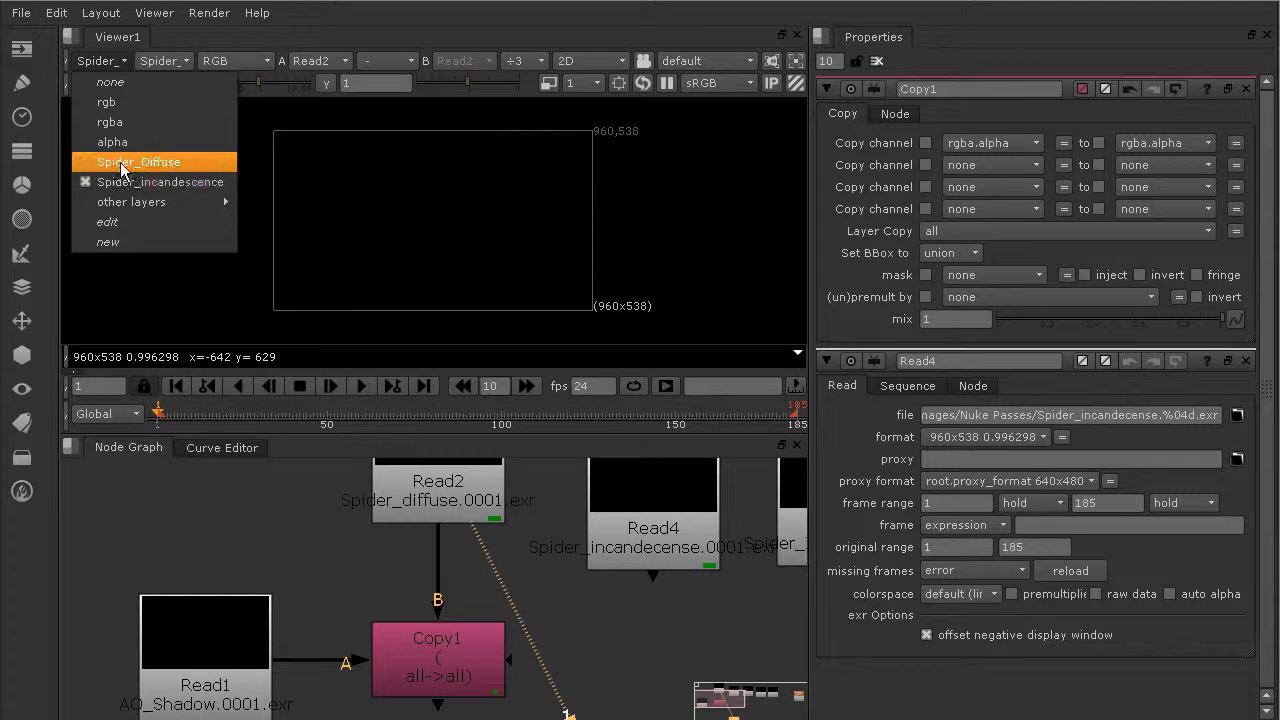
click(121, 165)
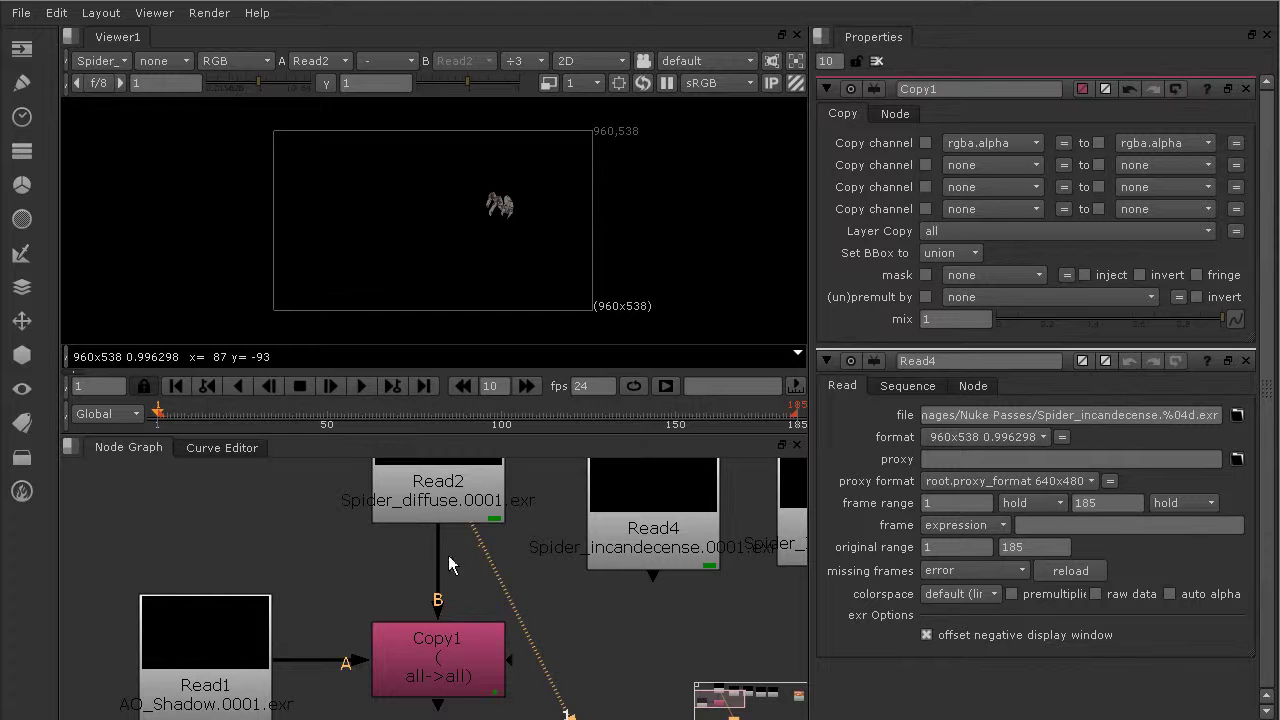
- Move the Spider_diffuse read node down, closer to its Copy node
click(460, 672)
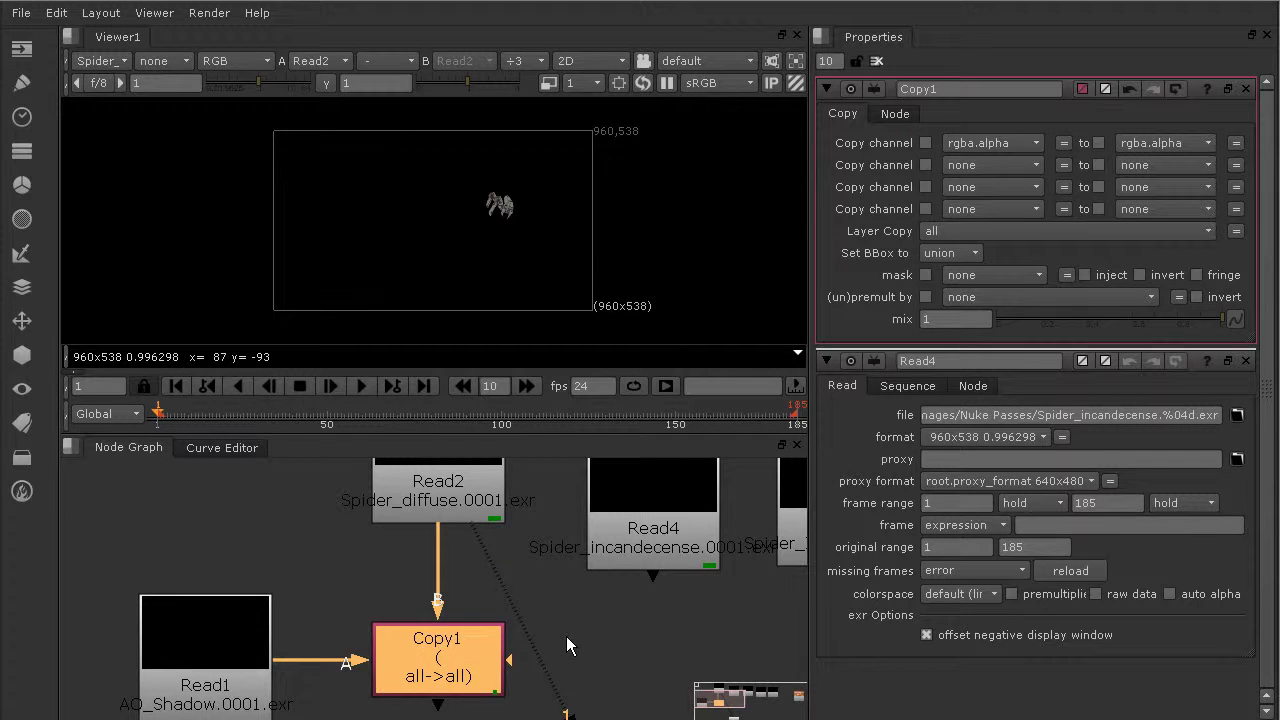
drag(428, 499, 436, 543)
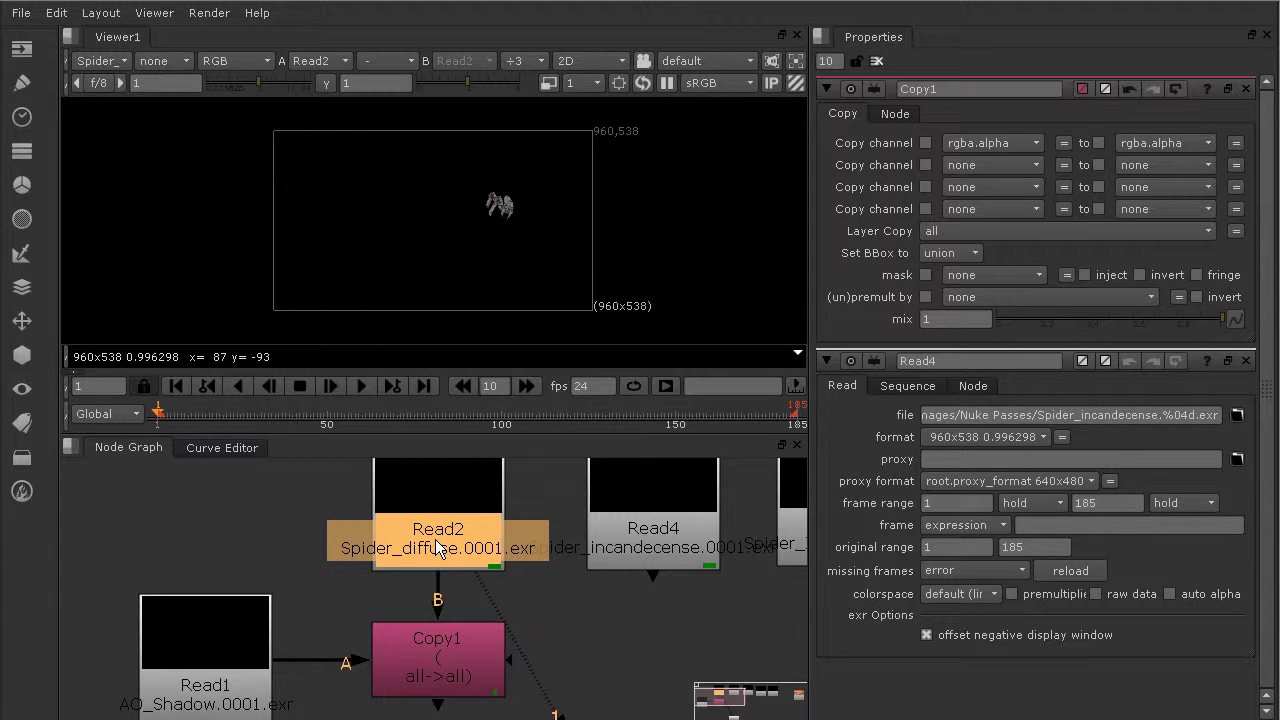
scroll(575, 677, down, 1)
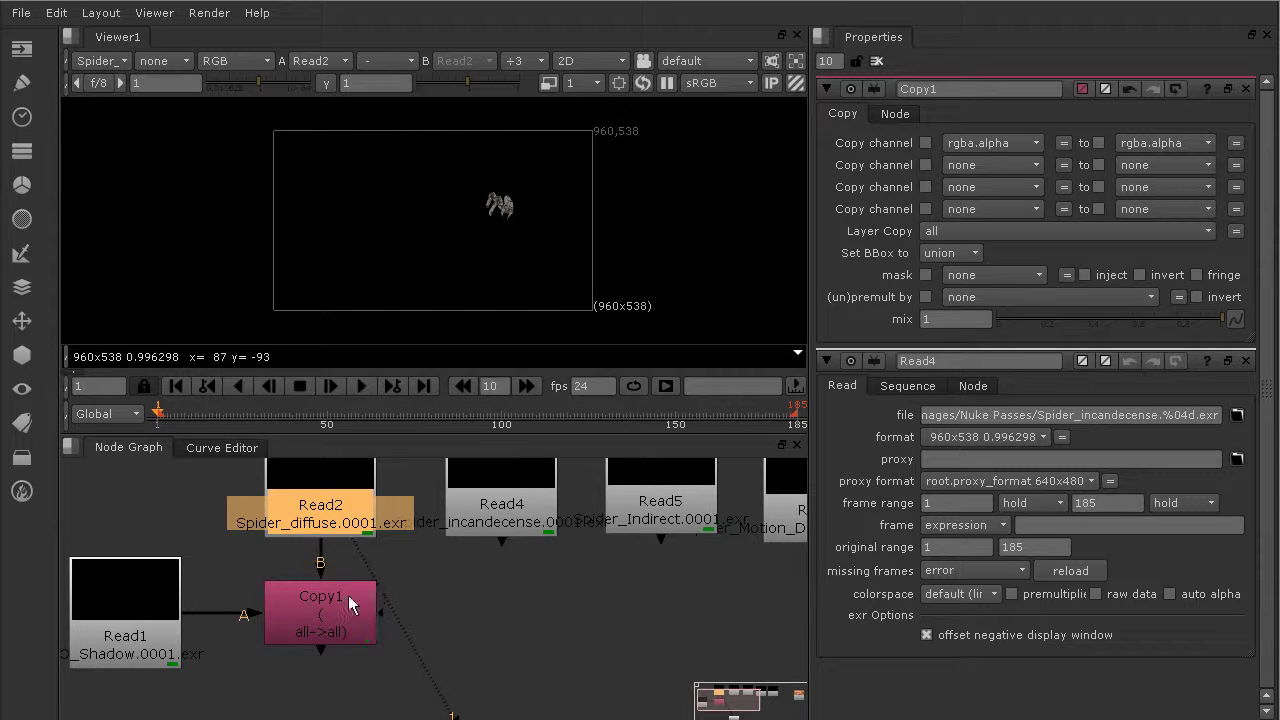
- Chain four duplicates of the Copy node, with B inputs from the Spider_incandecense, Spider_Indirect, Motion_Depth_Matte and Spider_Reflect reads
click(369, 598)
key(k)
drag(496, 652, 490, 630)
middle_drag(596, 614, 456, 579)
scroll(511, 619, down, 3)
key(ctrl+v)
key(ctrl+v)
key(ctrl+v)
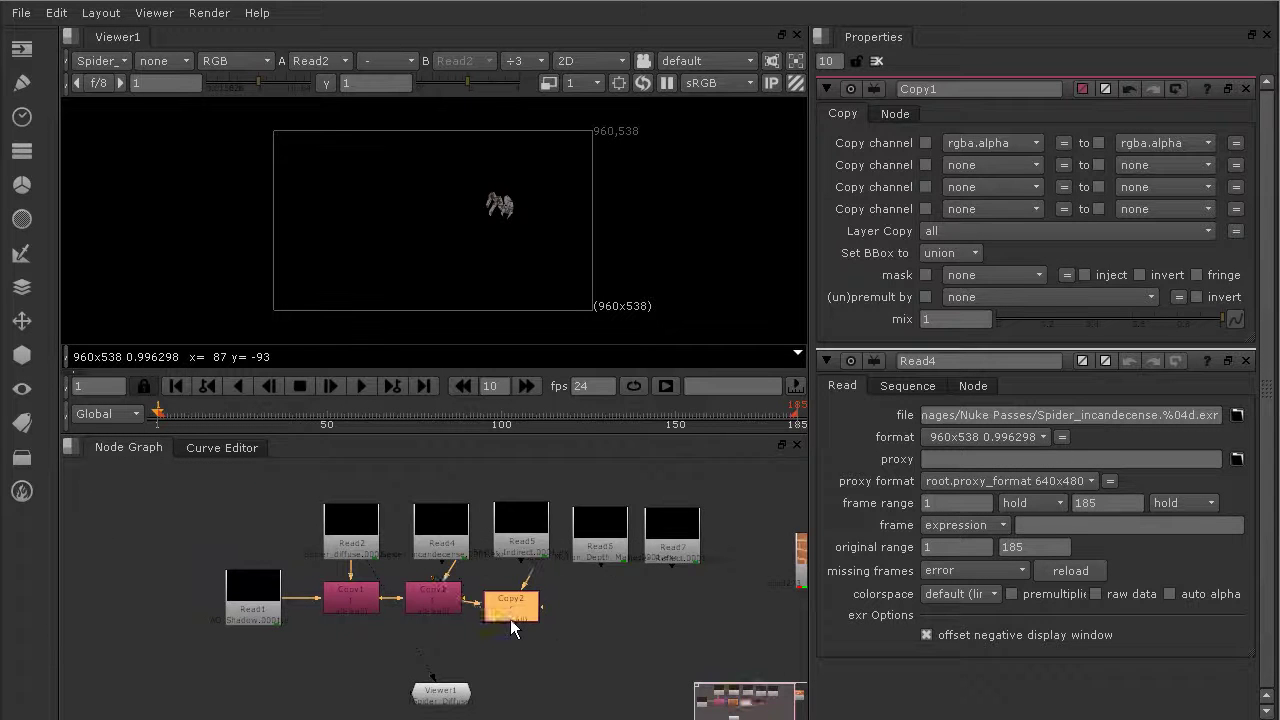
scroll(438, 600, up, 3)
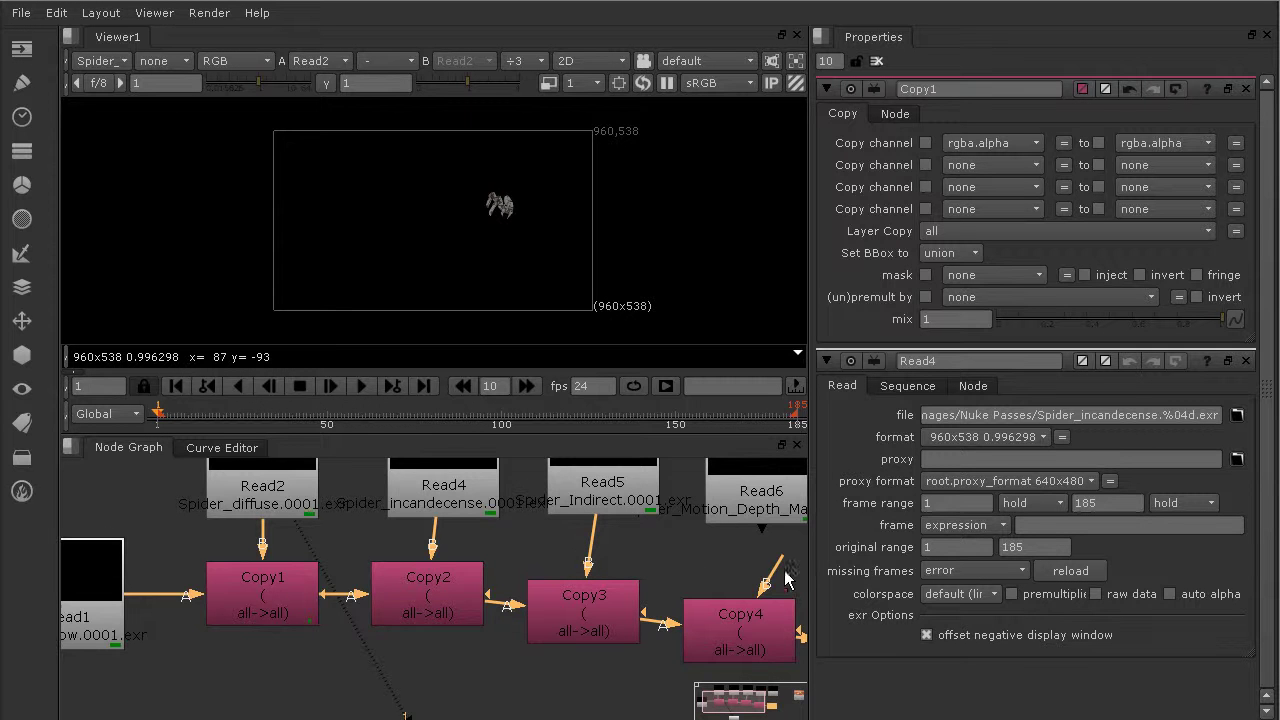
middle_drag(757, 626, 578, 607)
drag(750, 558, 718, 492)
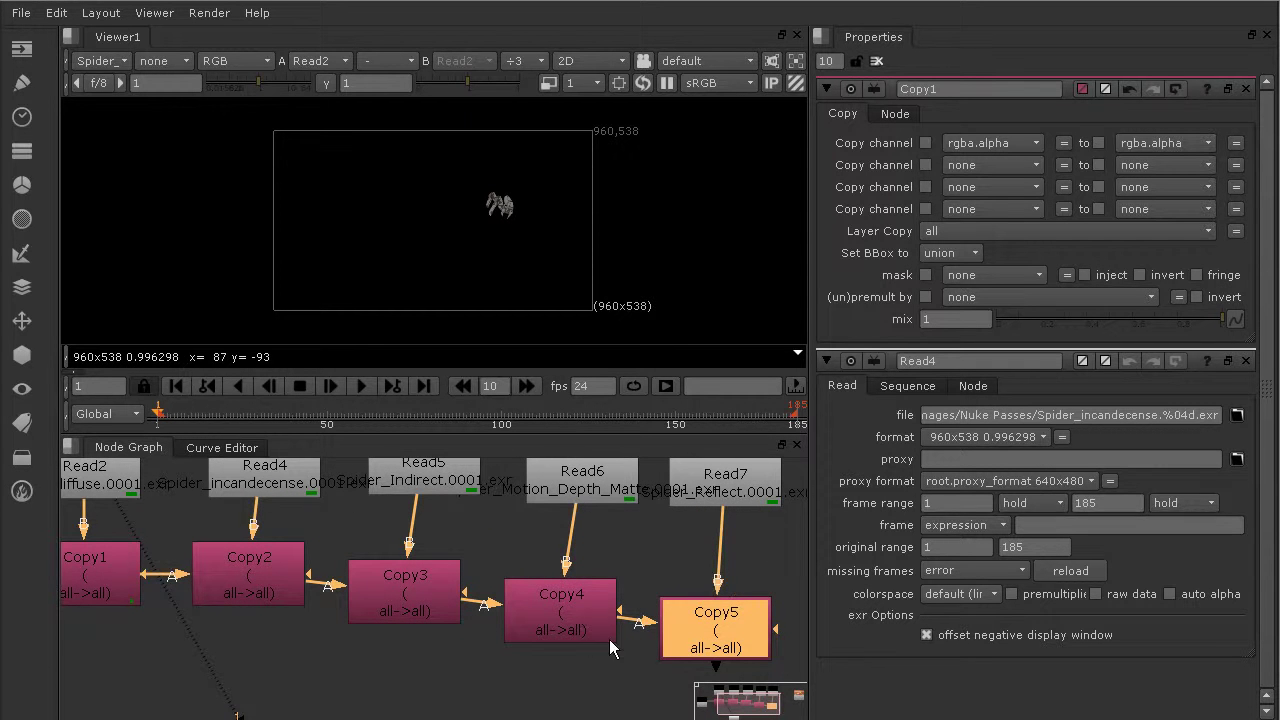
- View the last Copy node in the chain with the AO_Shadows layer displayed
key(1)
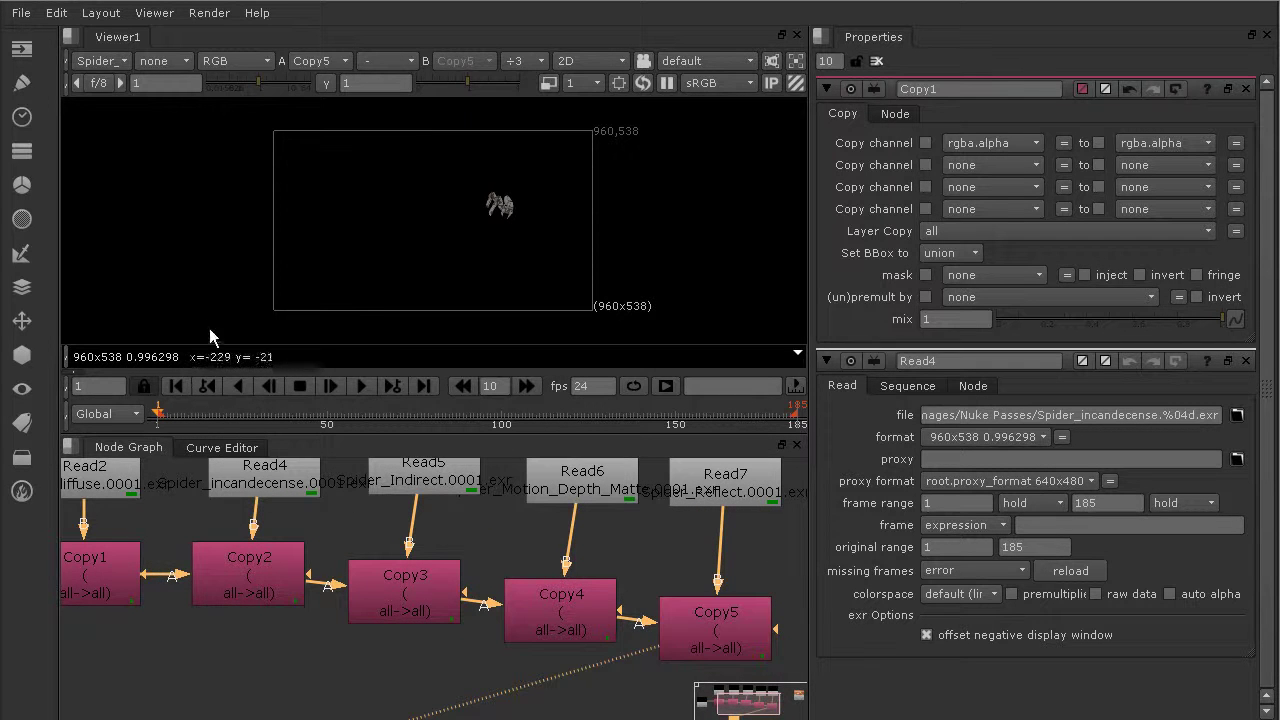
click(92, 61)
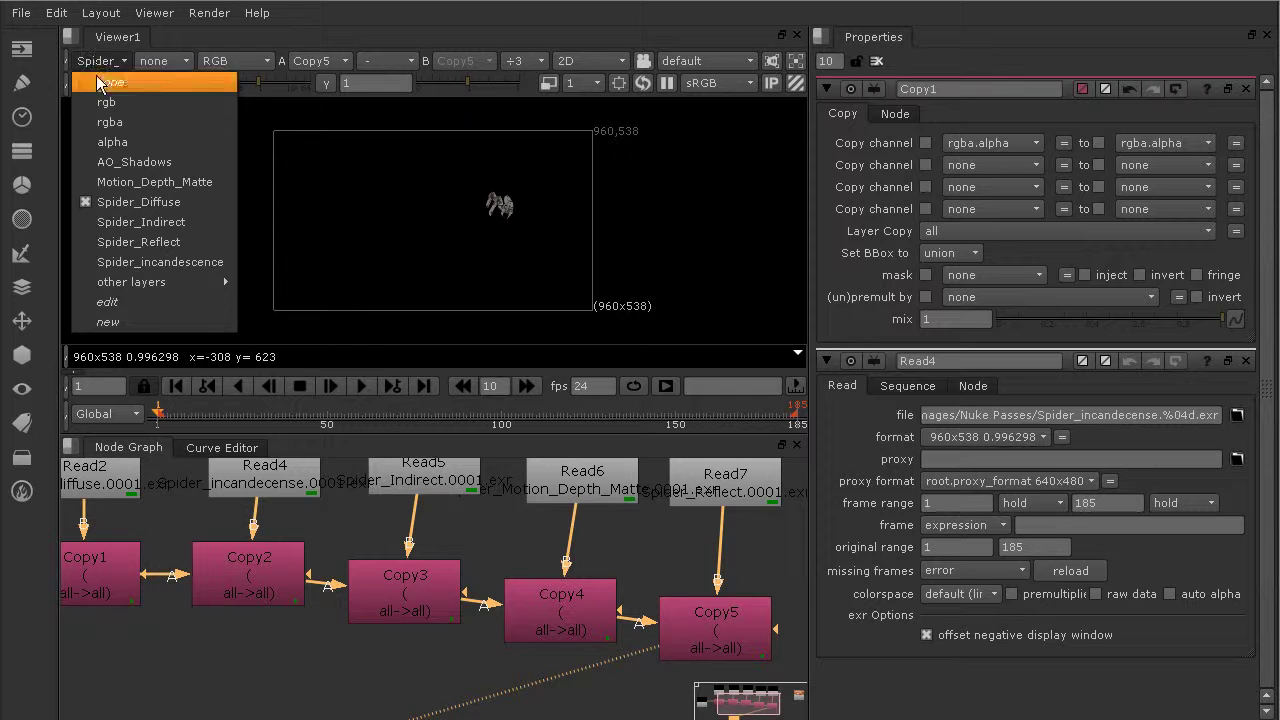
click(104, 167)
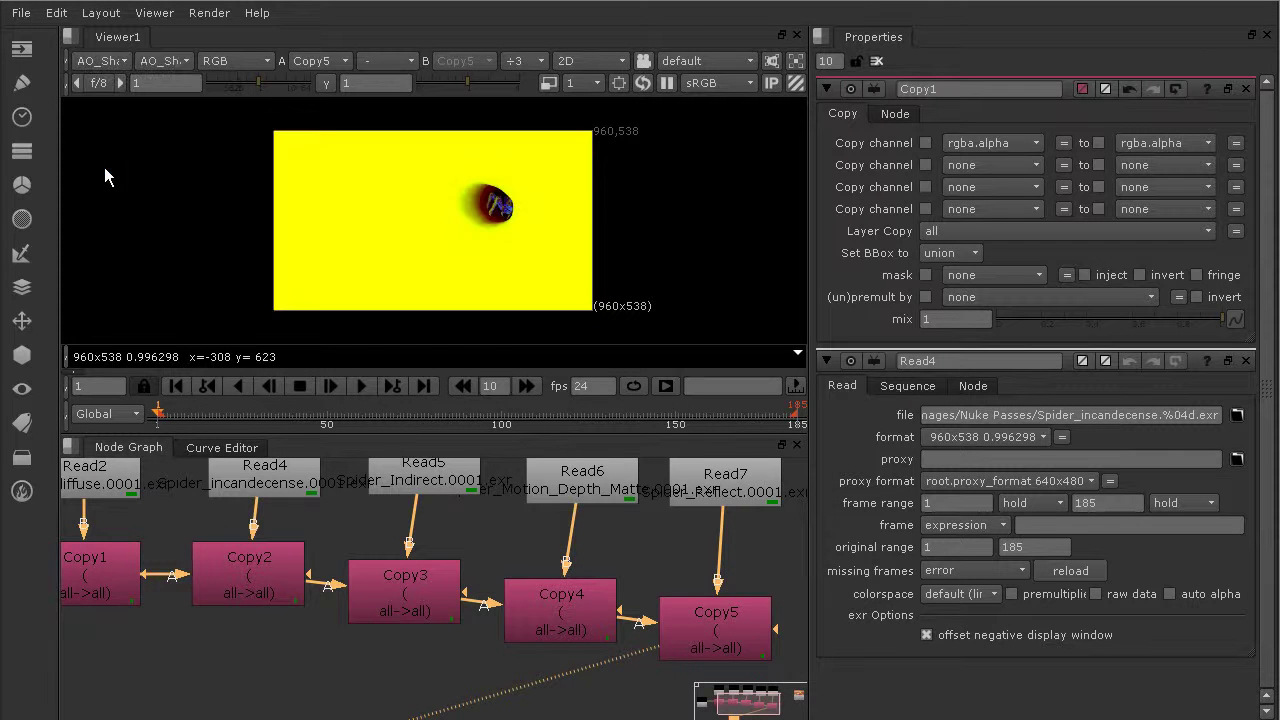
- Align the Copy nodes in a level row, each directly below its read node
middle_drag(288, 558, 440, 640)
drag(388, 648, 404, 648)
drag(570, 680, 586, 655)
click(585, 558)
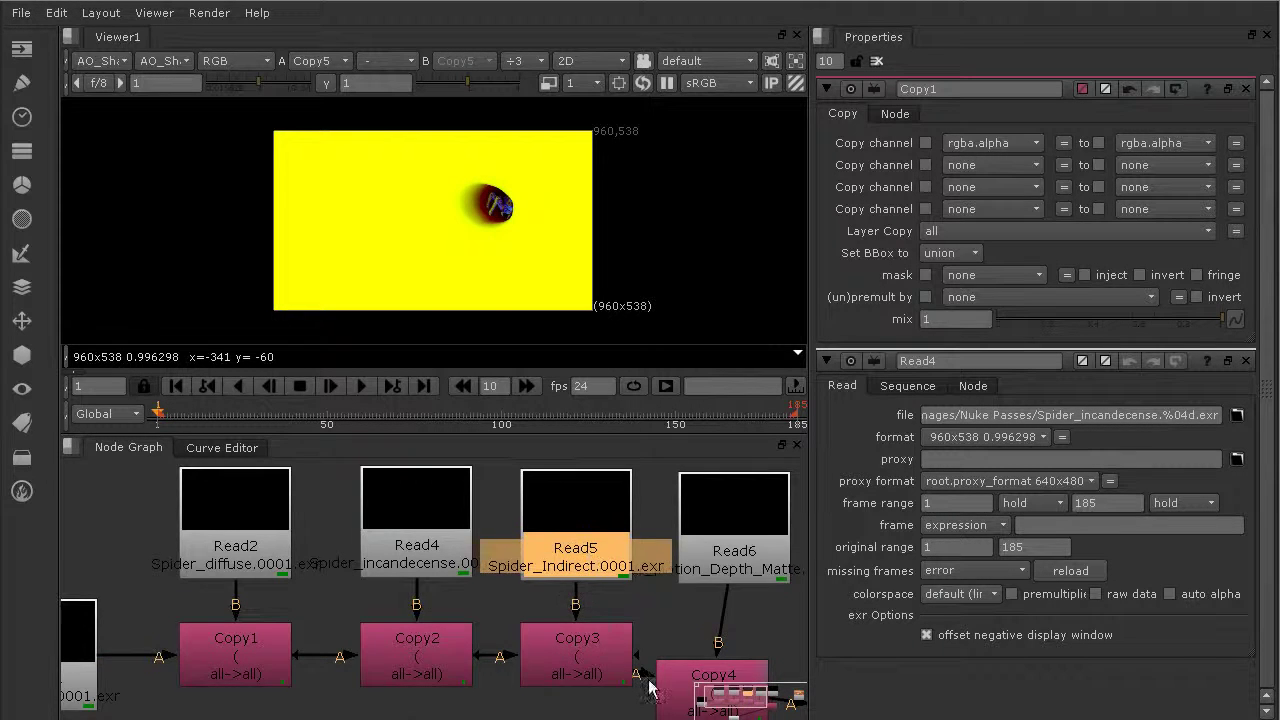
middle_drag(682, 665, 405, 625)
drag(405, 625, 435, 600)
drag(566, 673, 569, 617)
scroll(420, 568, down, 1)
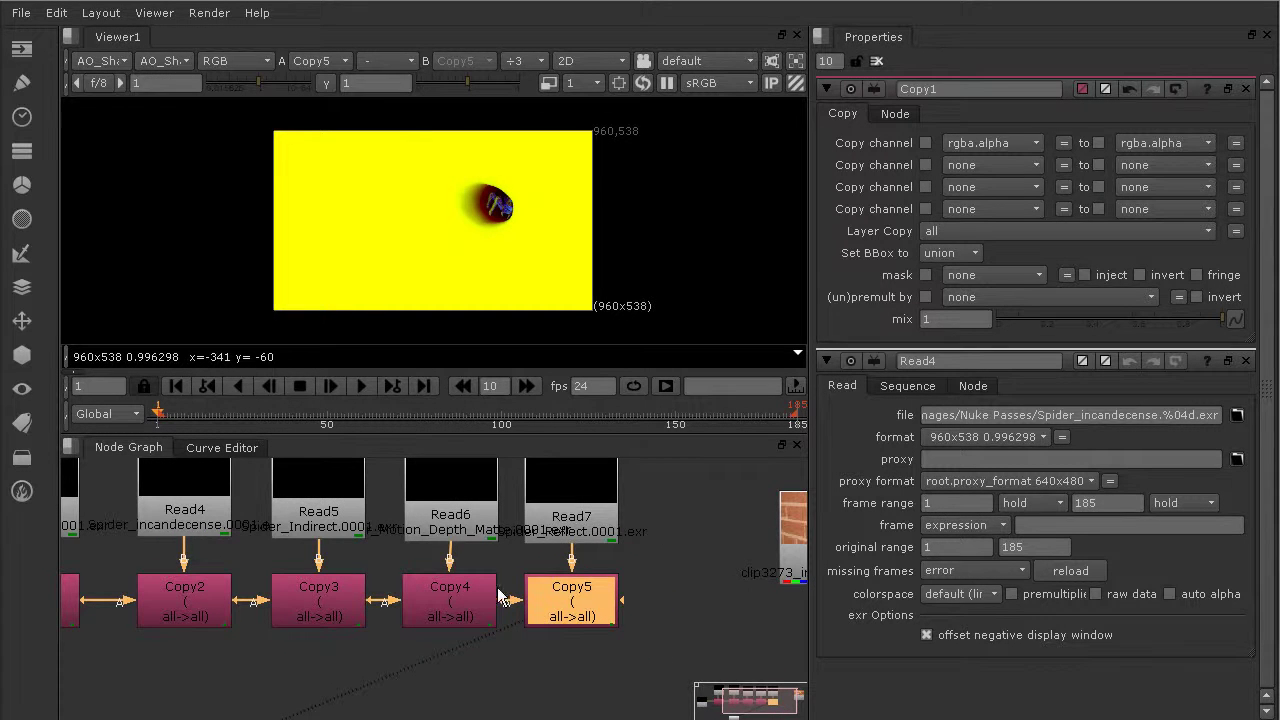
scroll(500, 598, down, 1)
middle_drag(544, 644, 436, 617)
- Compare the rgba and AO_Shadows layers of the last Copy node in the viewer
click(100, 61)
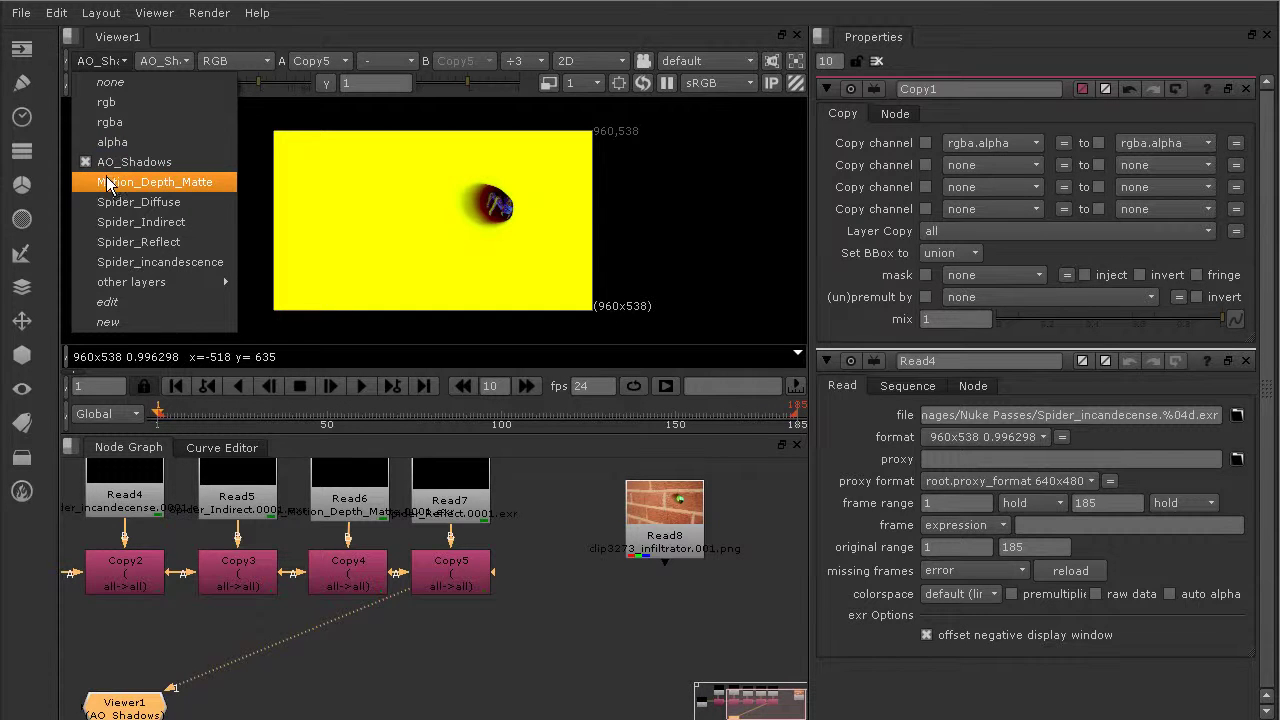
click(122, 123)
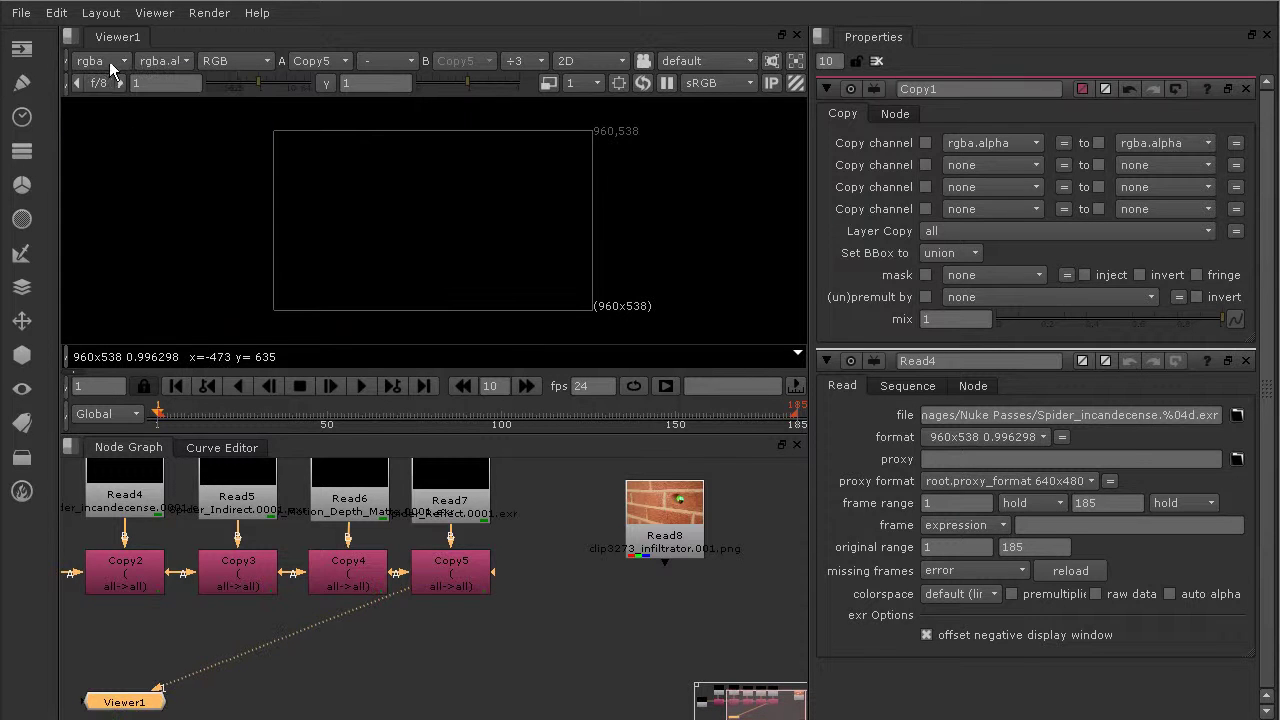
click(112, 67)
click(120, 160)
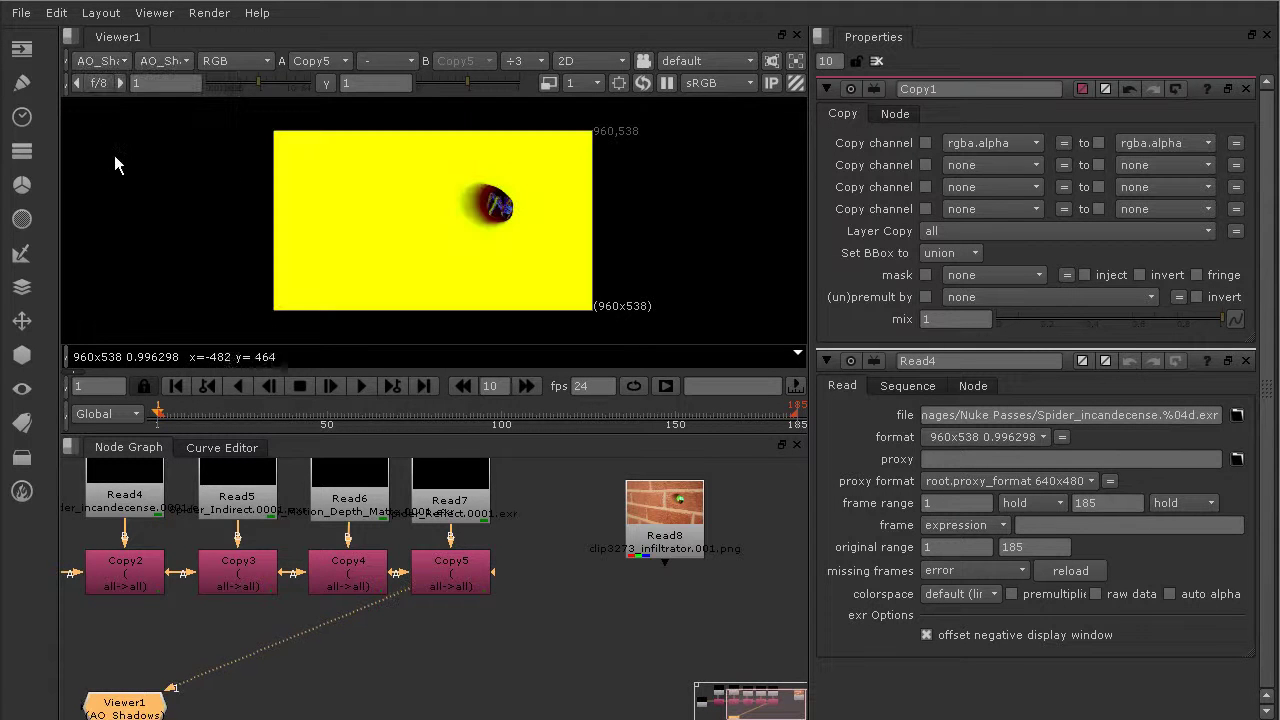
- Inspect the Motion_Depth_Matte, Spider_Diffuse and Spider_Indirect layers of the last Copy node in turn
click(100, 61)
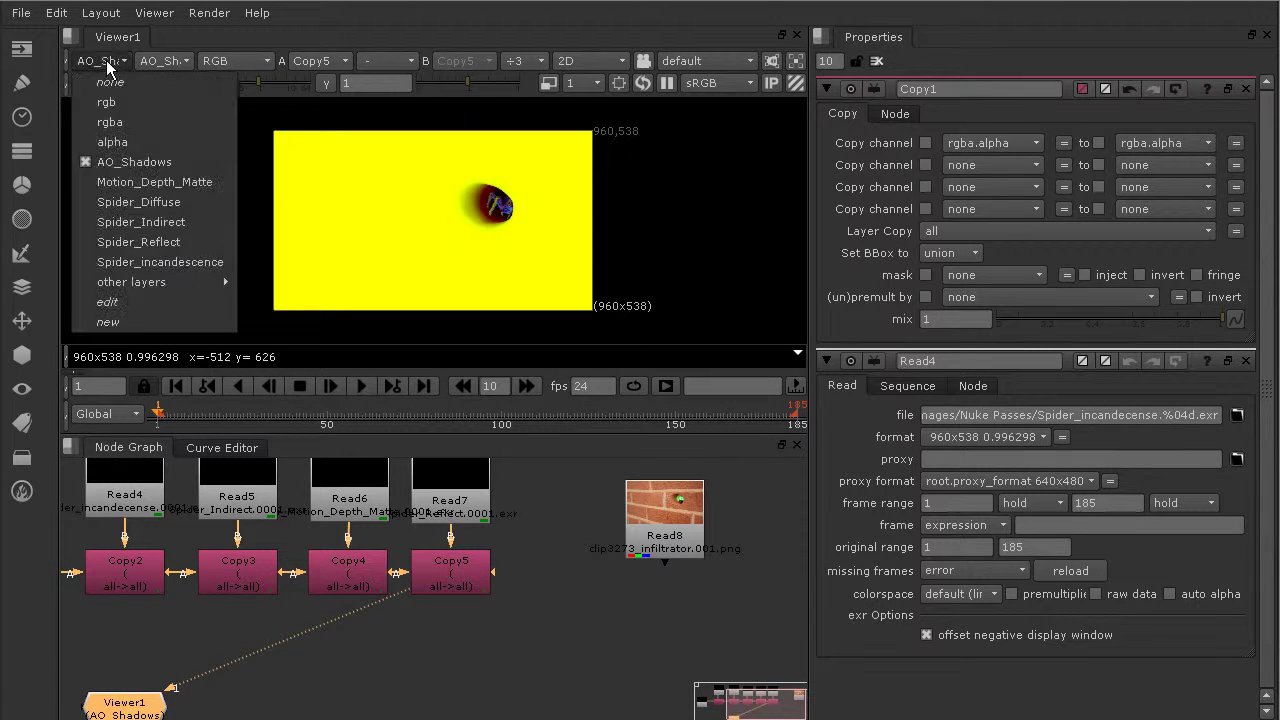
click(118, 182)
click(100, 61)
click(118, 201)
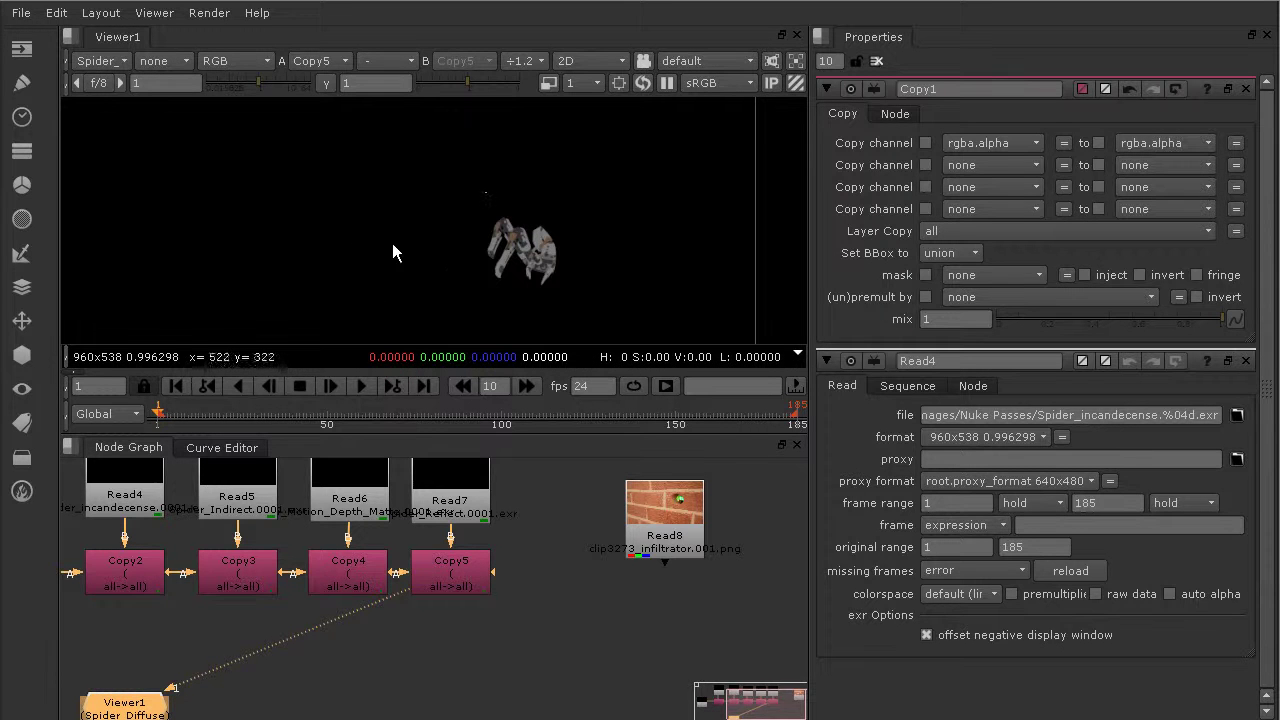
click(127, 63)
click(130, 224)
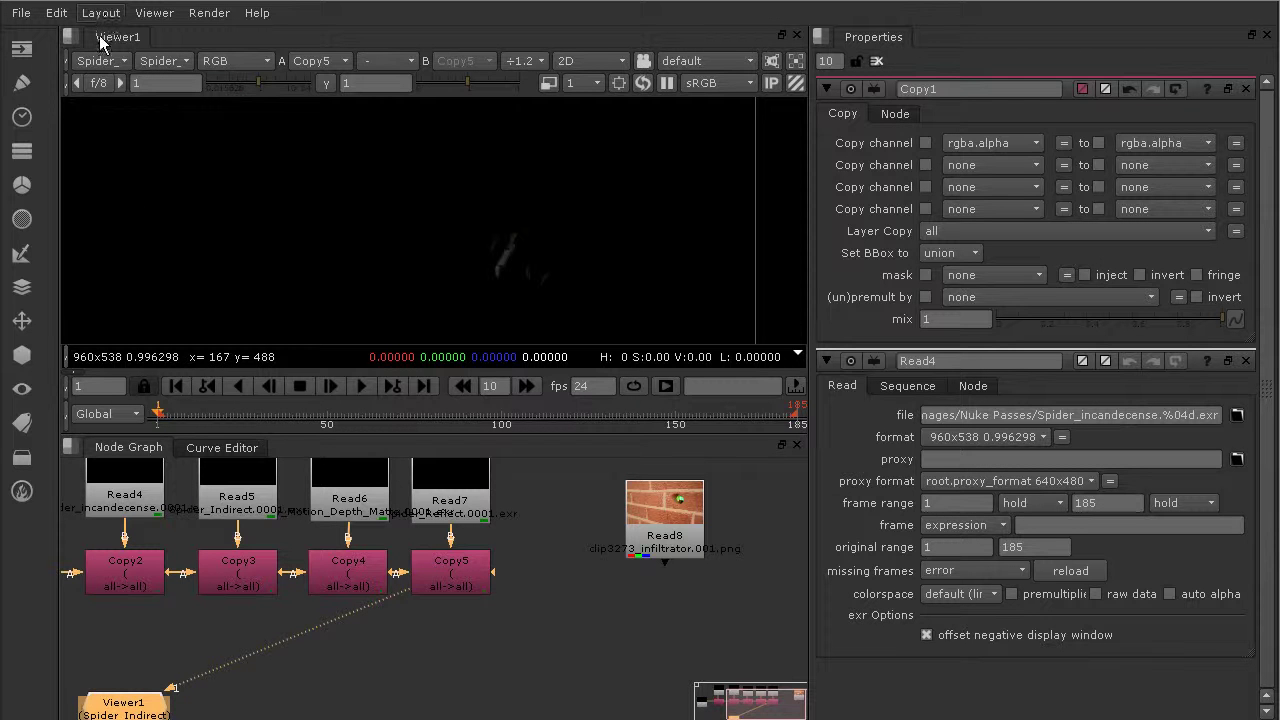
- Go to frame 86 and inspect the Spider_Reflect, Spider_incandescence and Spider_Diffuse layers of the combined passes
click(452, 416)
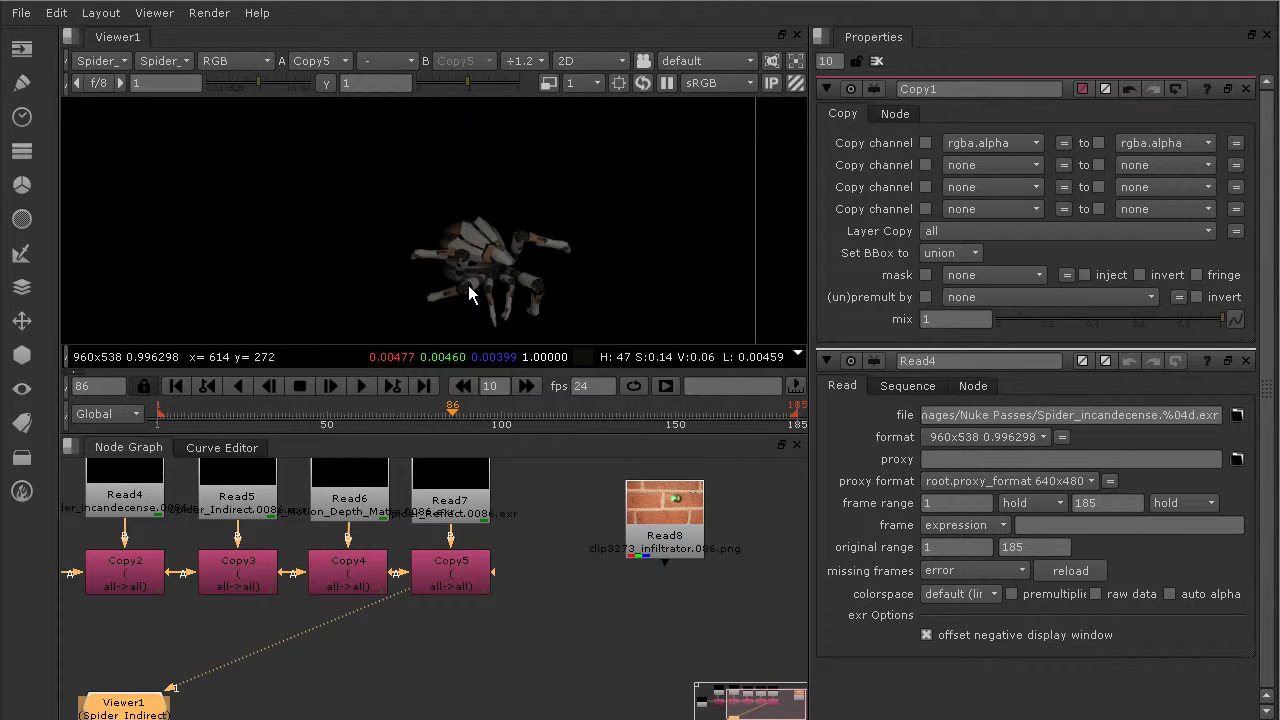
click(100, 61)
click(130, 251)
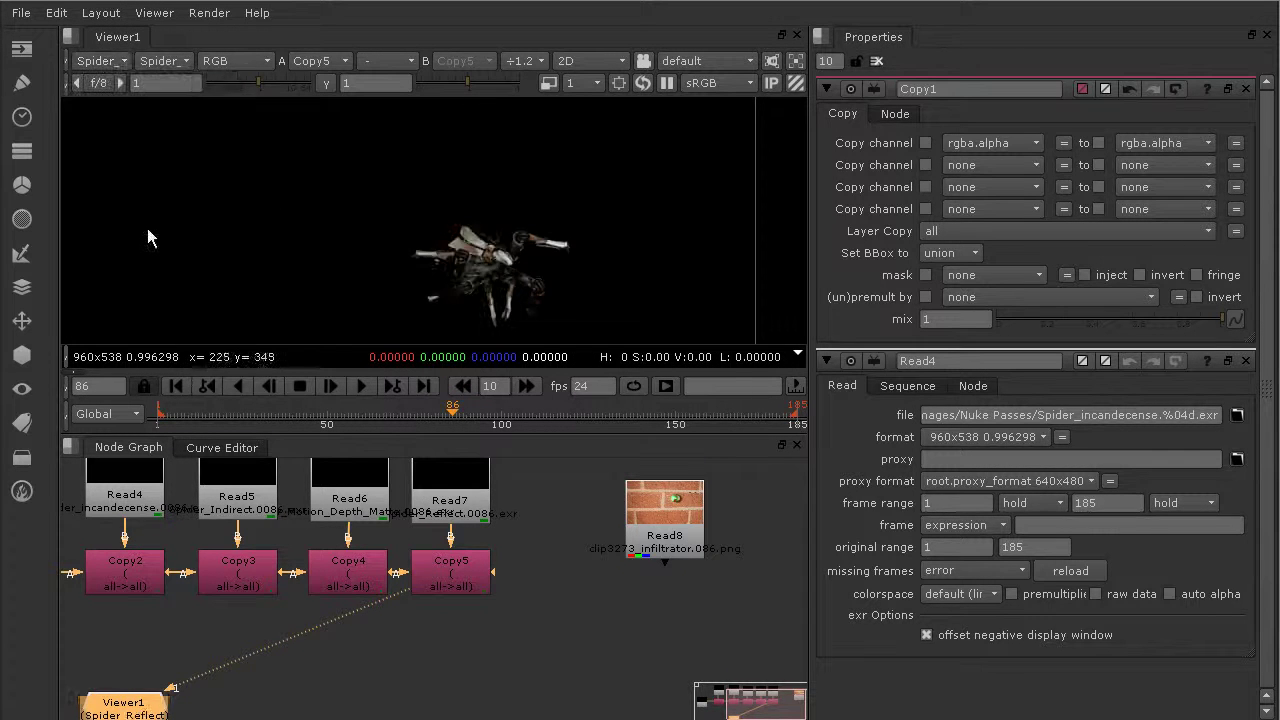
click(113, 61)
click(140, 255)
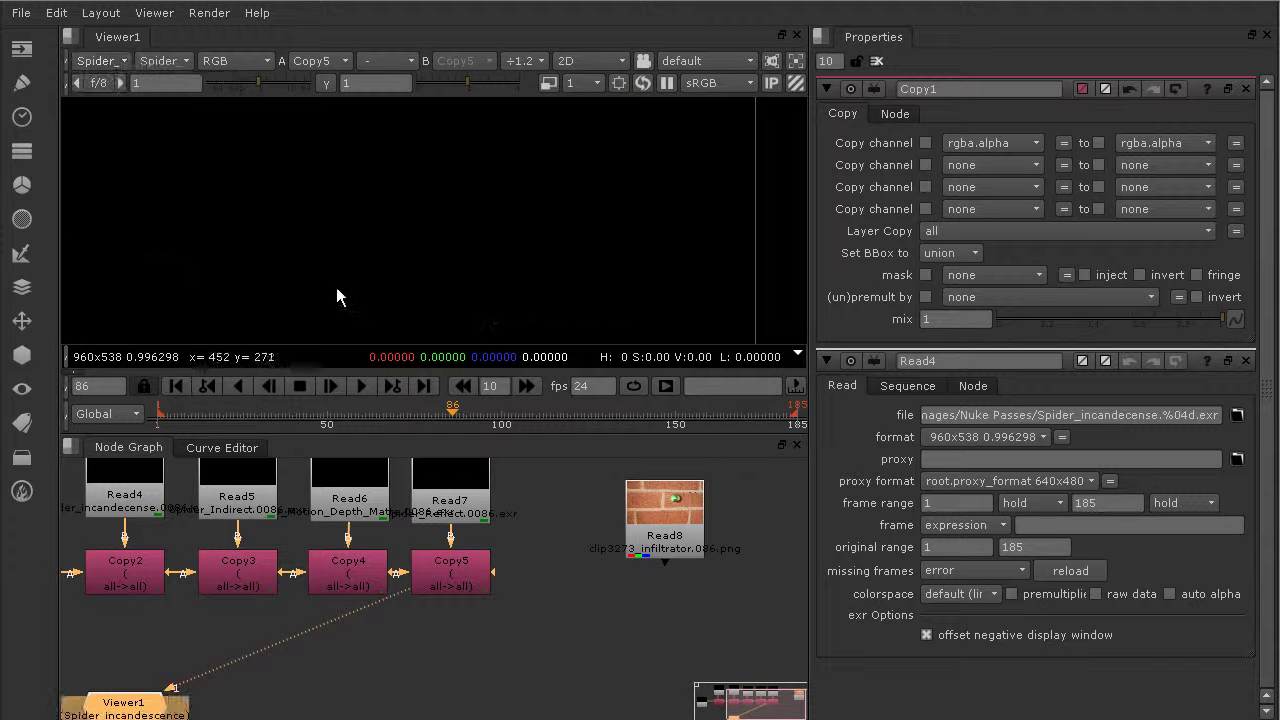
click(112, 61)
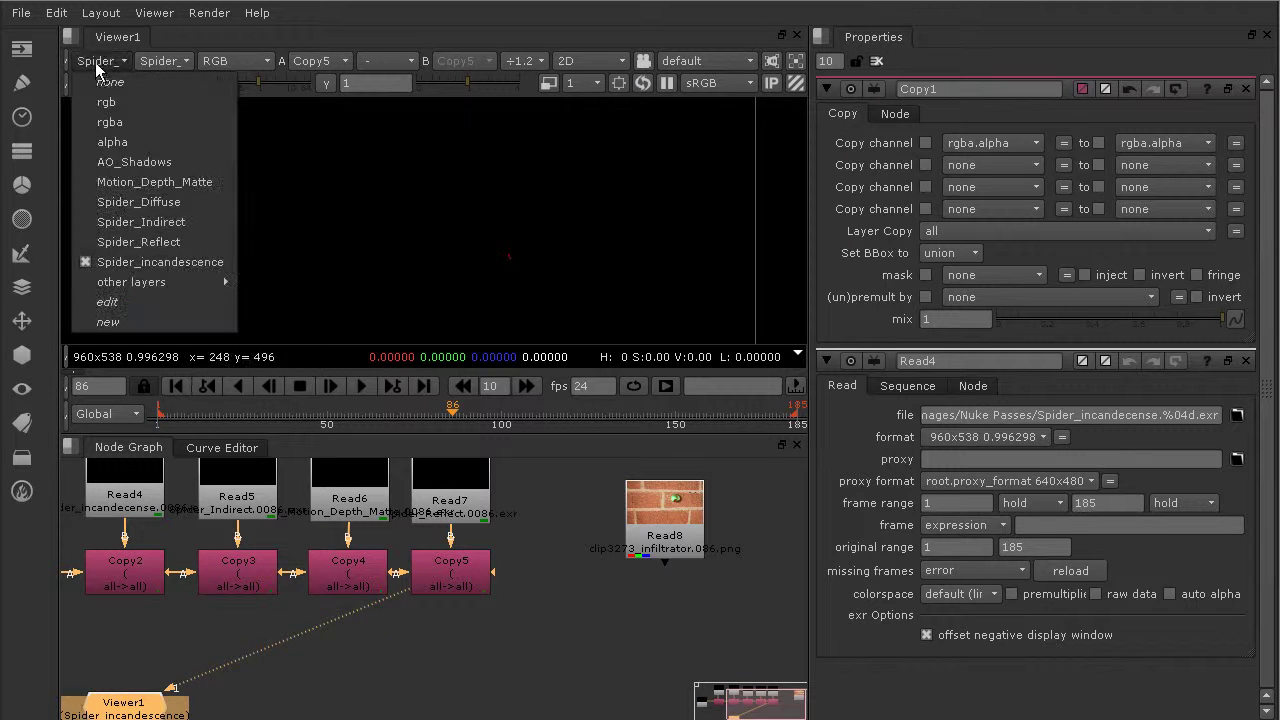
click(135, 203)
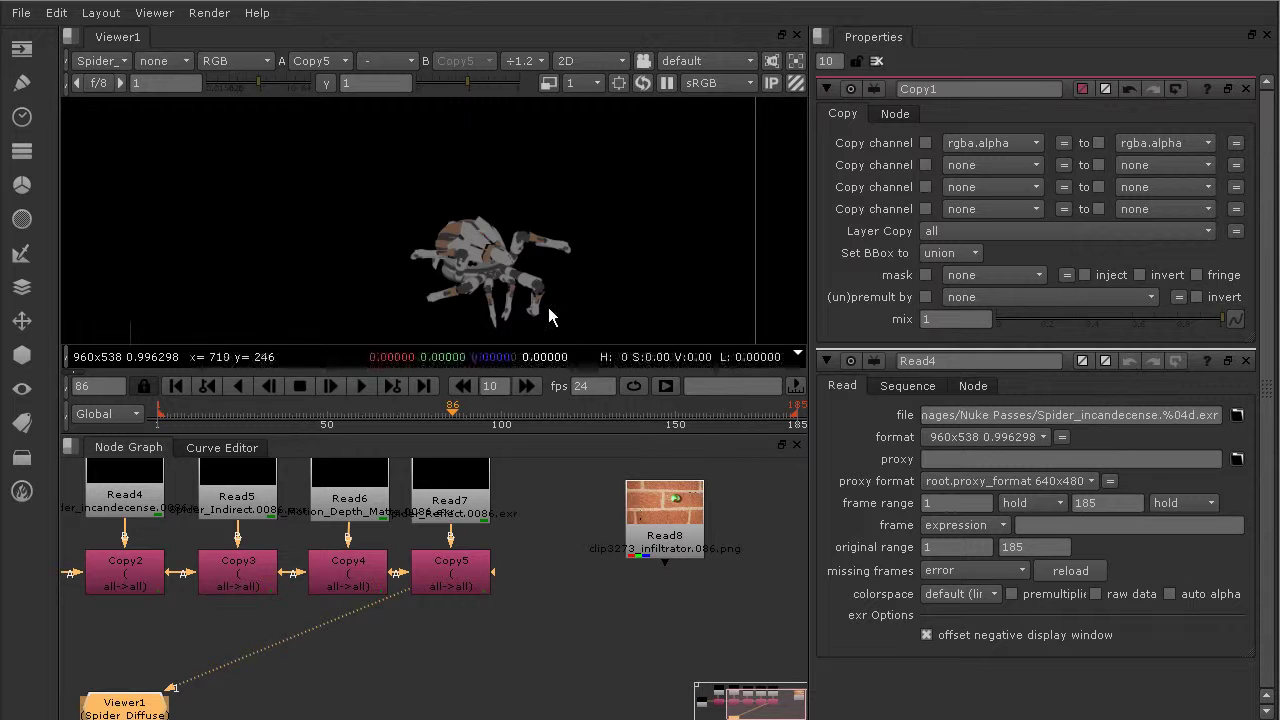
scroll(547, 326, up, 1)
middle_drag(529, 293, 508, 247)
scroll(508, 258, down, 1)
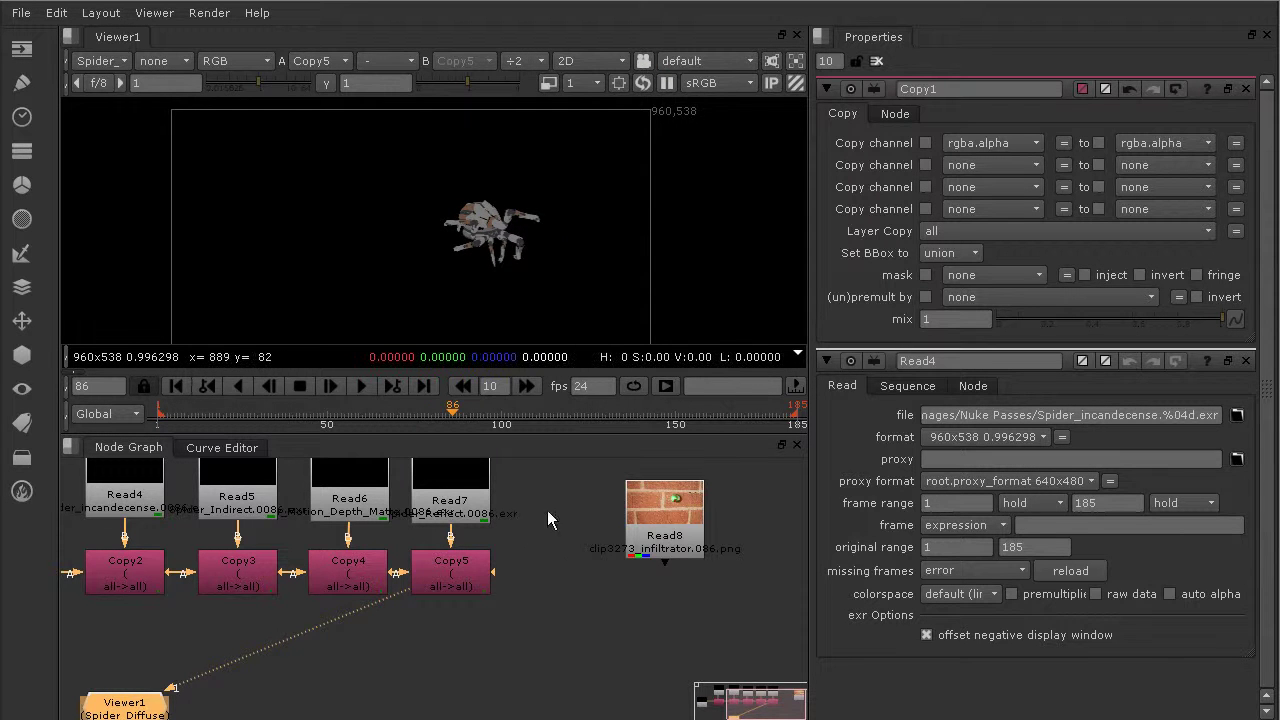
- Open the project settings and set the full size format to HD 1920x1080
click(584, 566)
key(s)
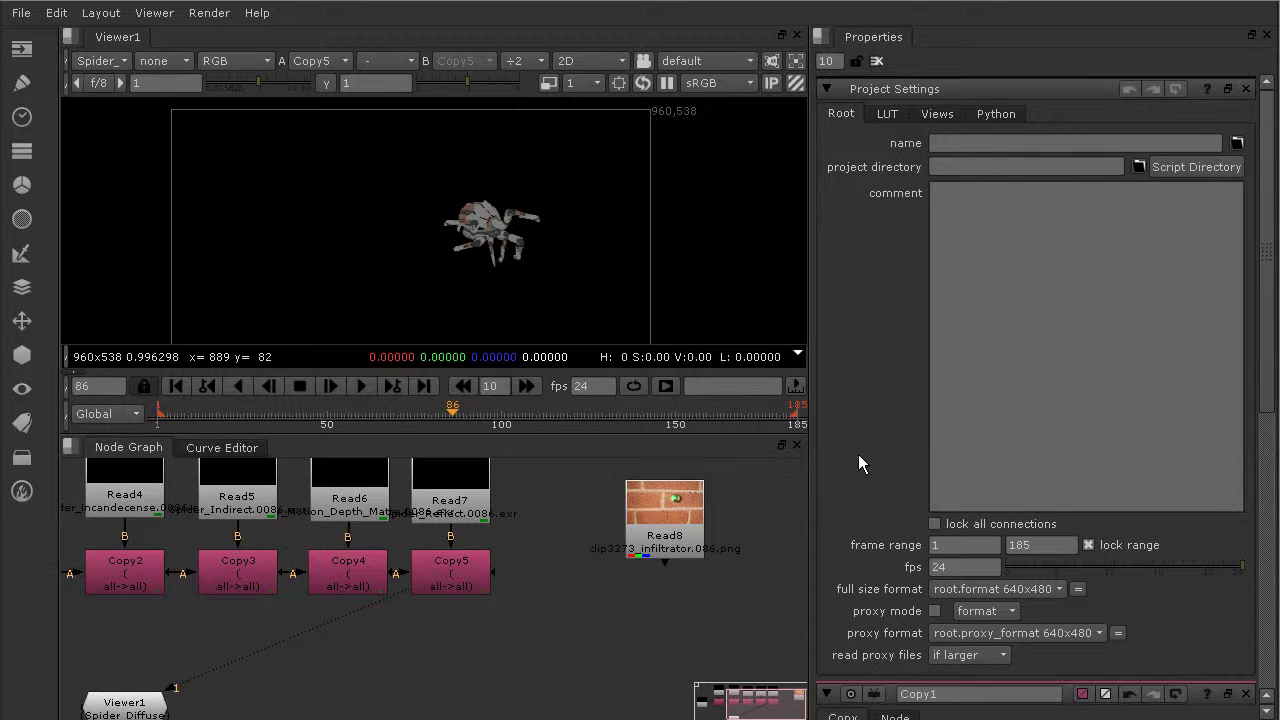
scroll(858, 454, down, 3)
double_click(1041, 484)
drag(965, 490, 799, 500)
scroll(858, 530, down, 3)
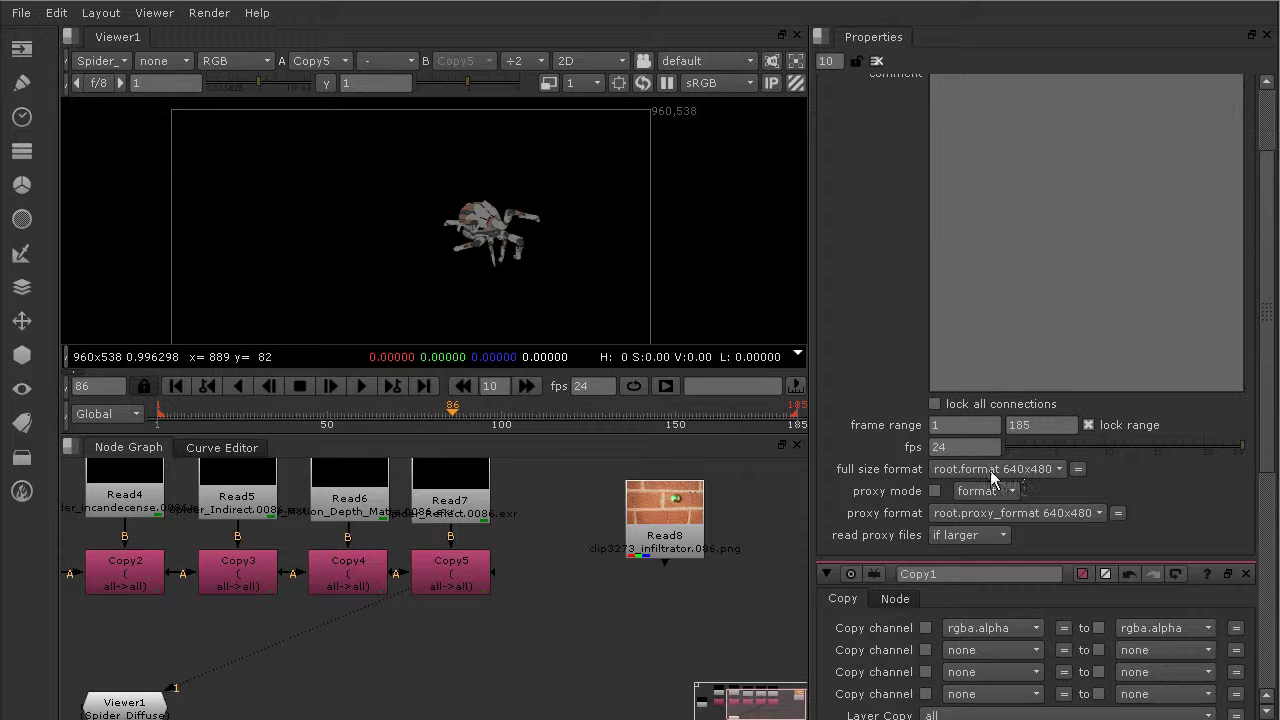
scroll(865, 475, down, 3)
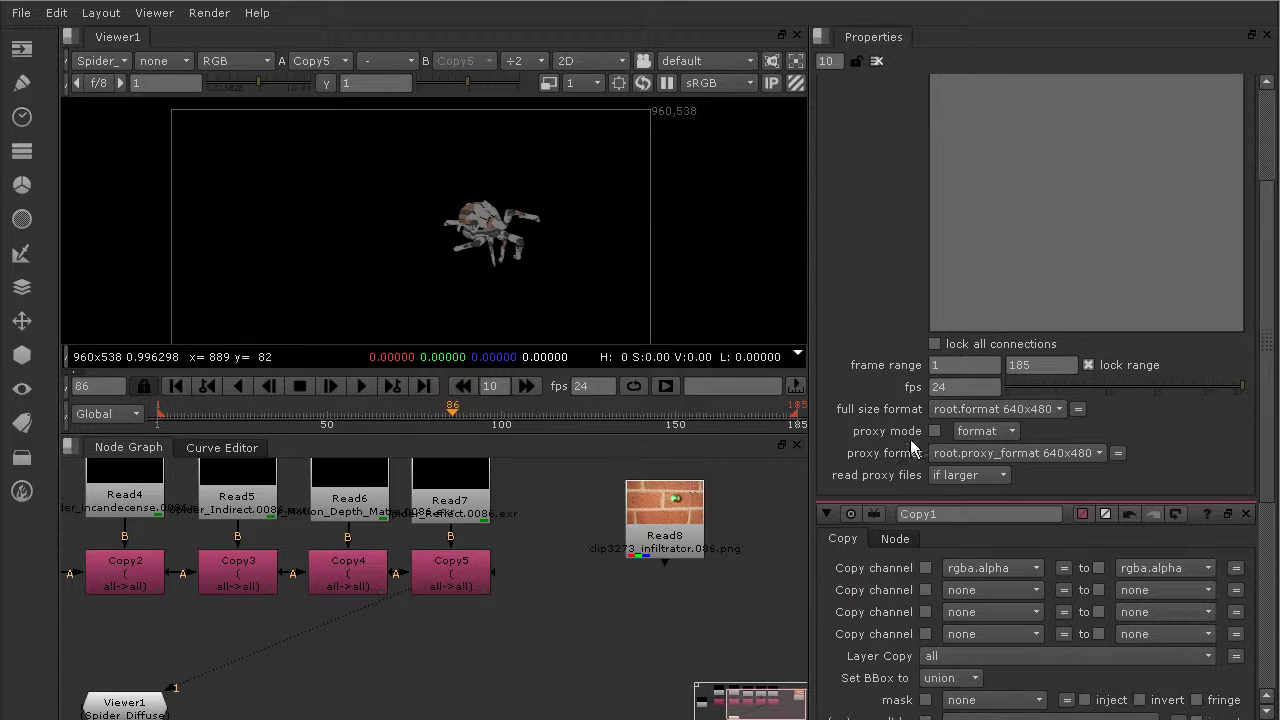
click(998, 412)
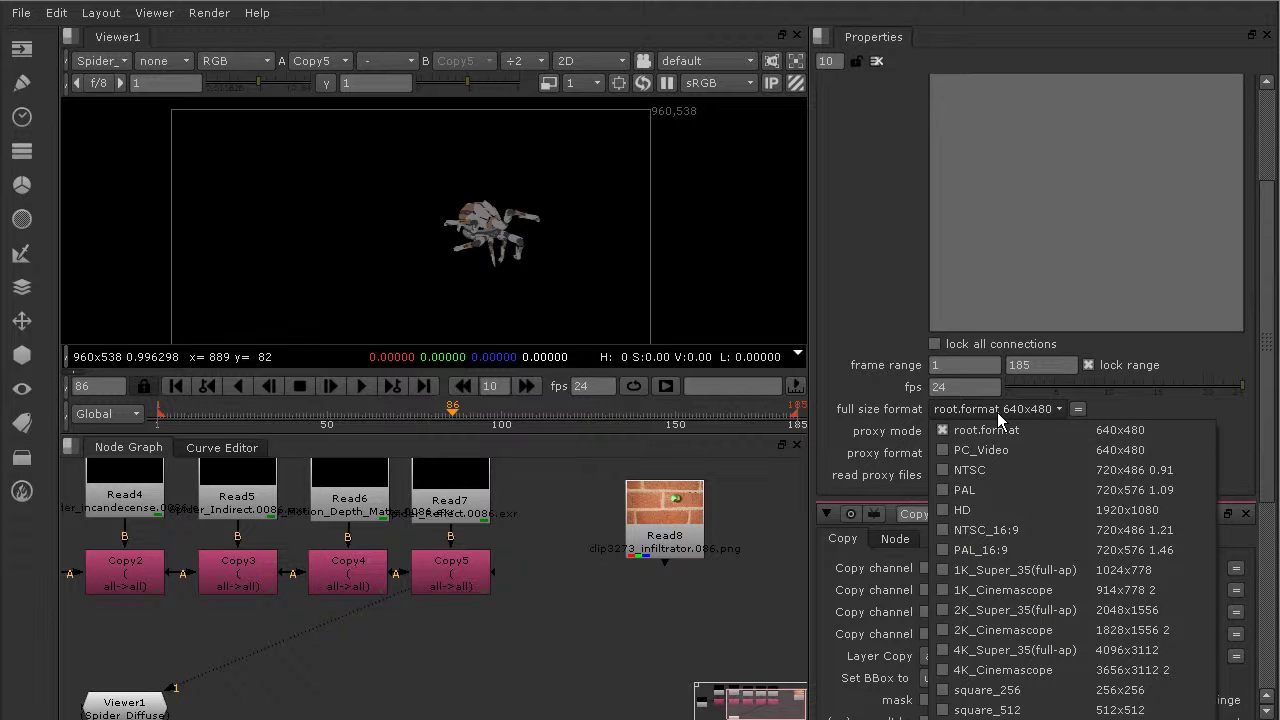
click(1020, 510)
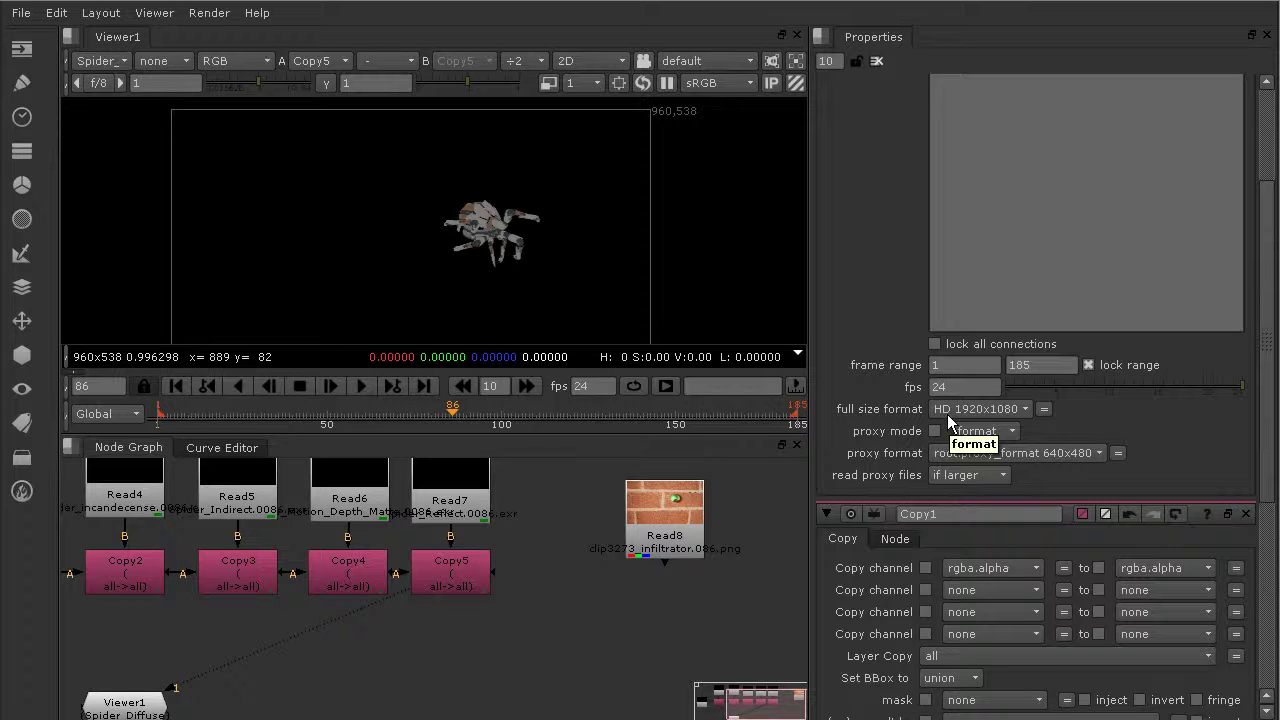
- Try to create a new full size format named halfHD with a file size of 960 by 540
click(976, 405)
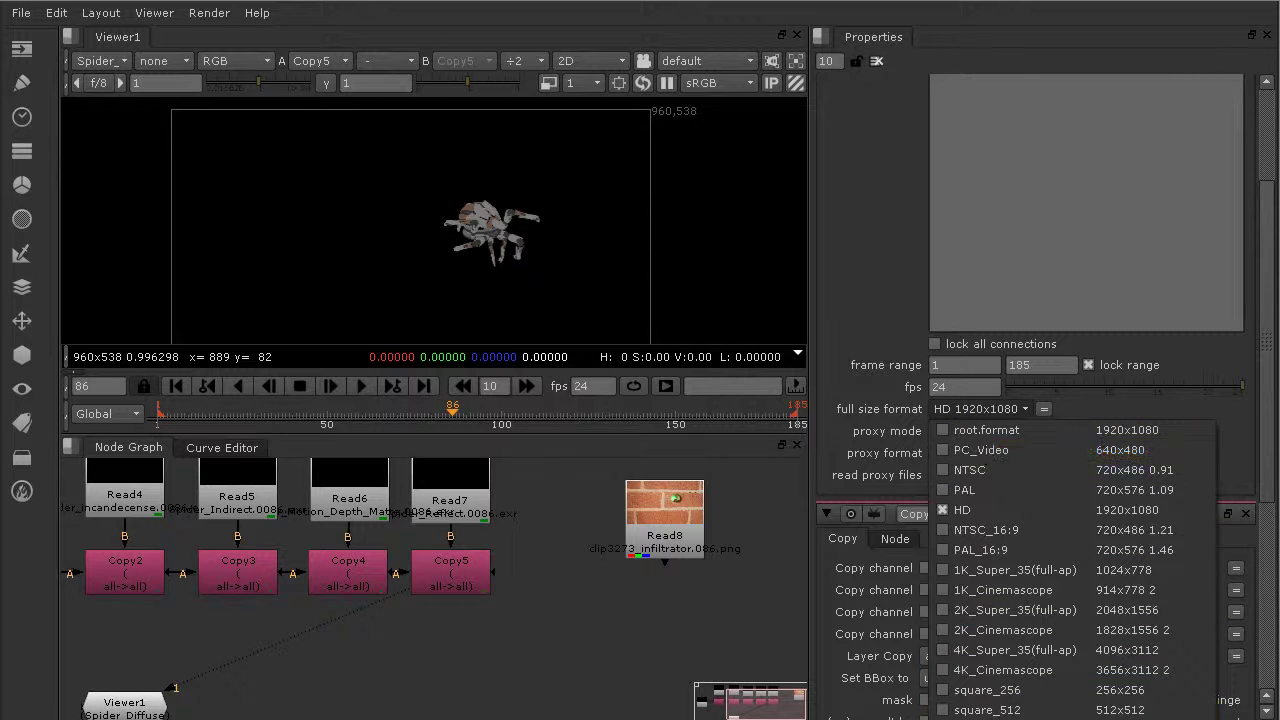
click(984, 714)
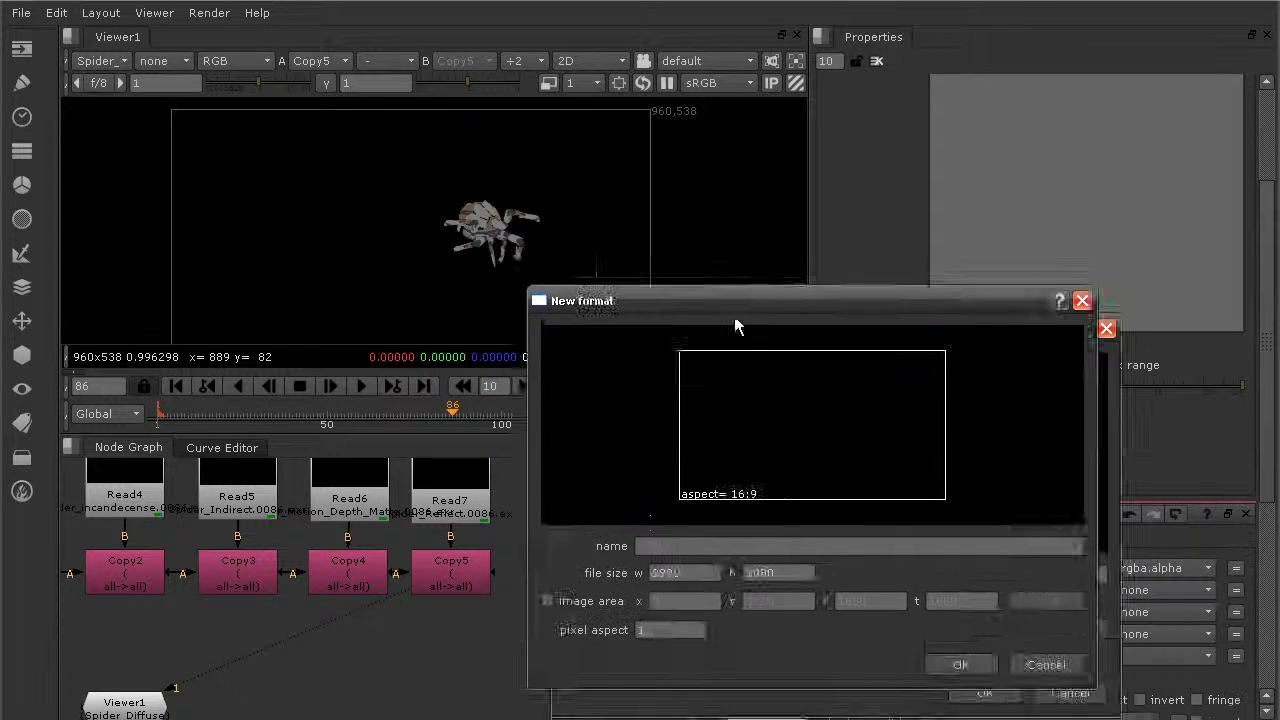
click(618, 460)
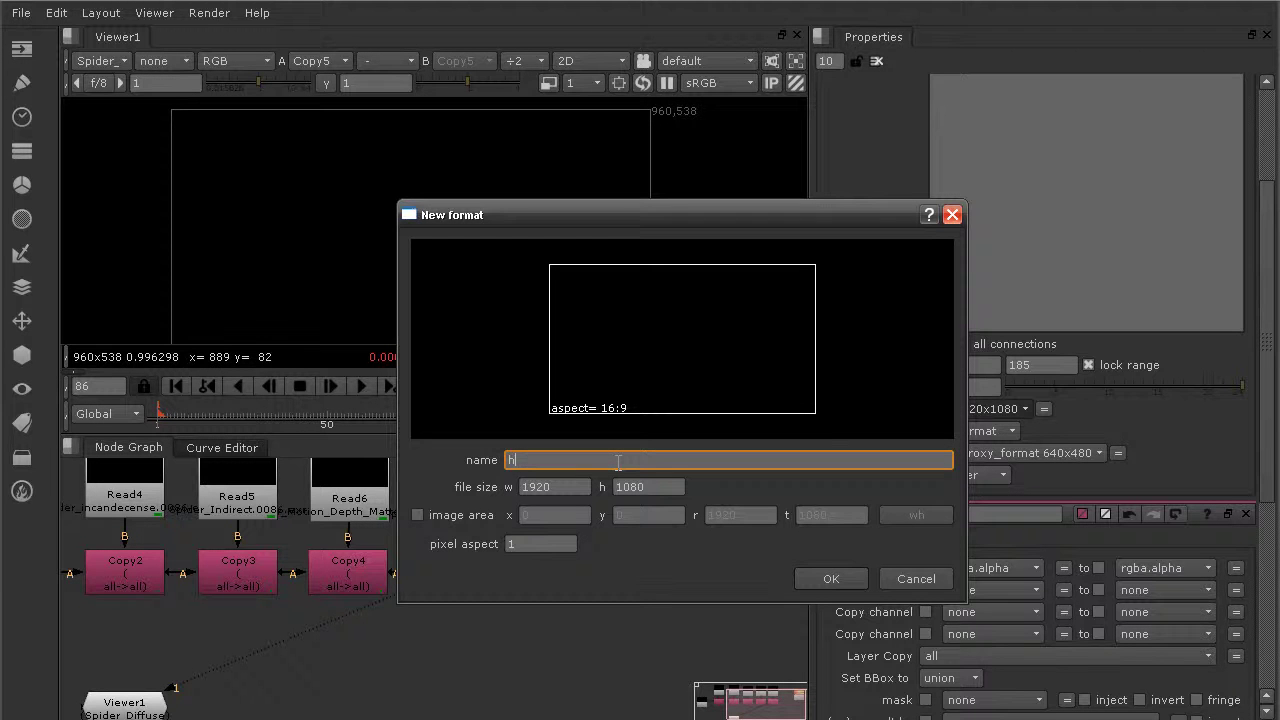
click(572, 488)
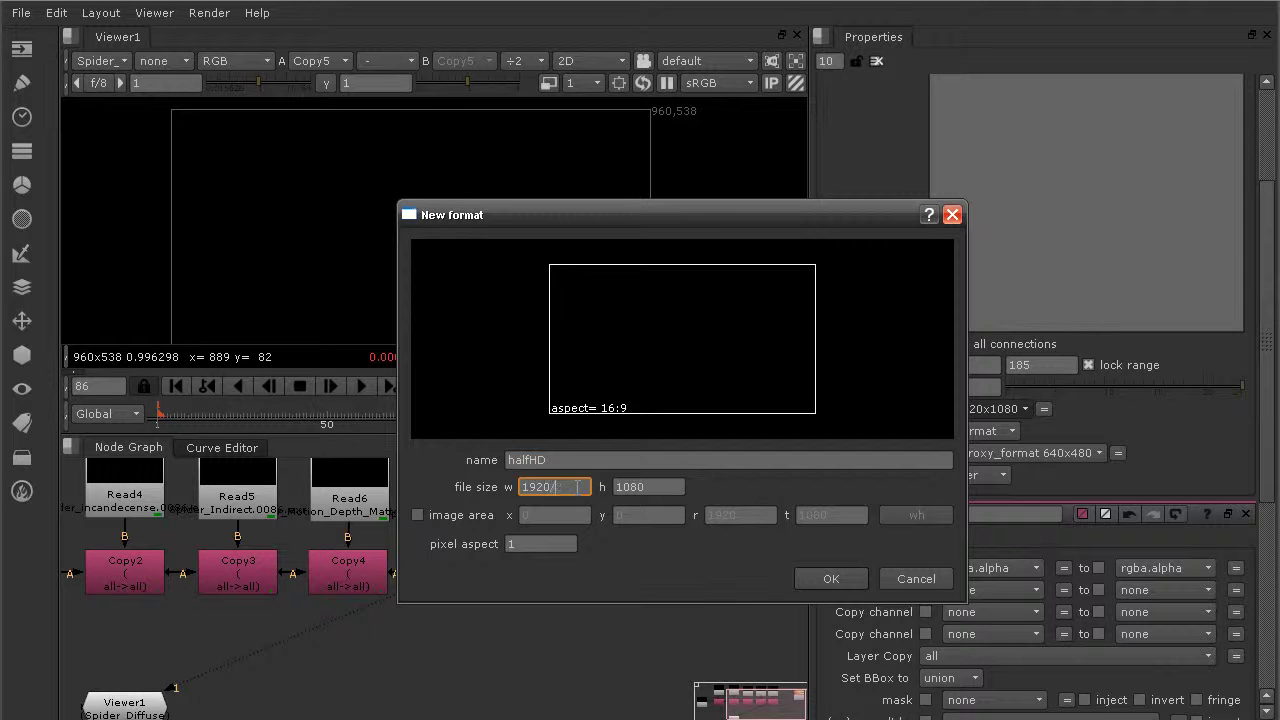
click(652, 486)
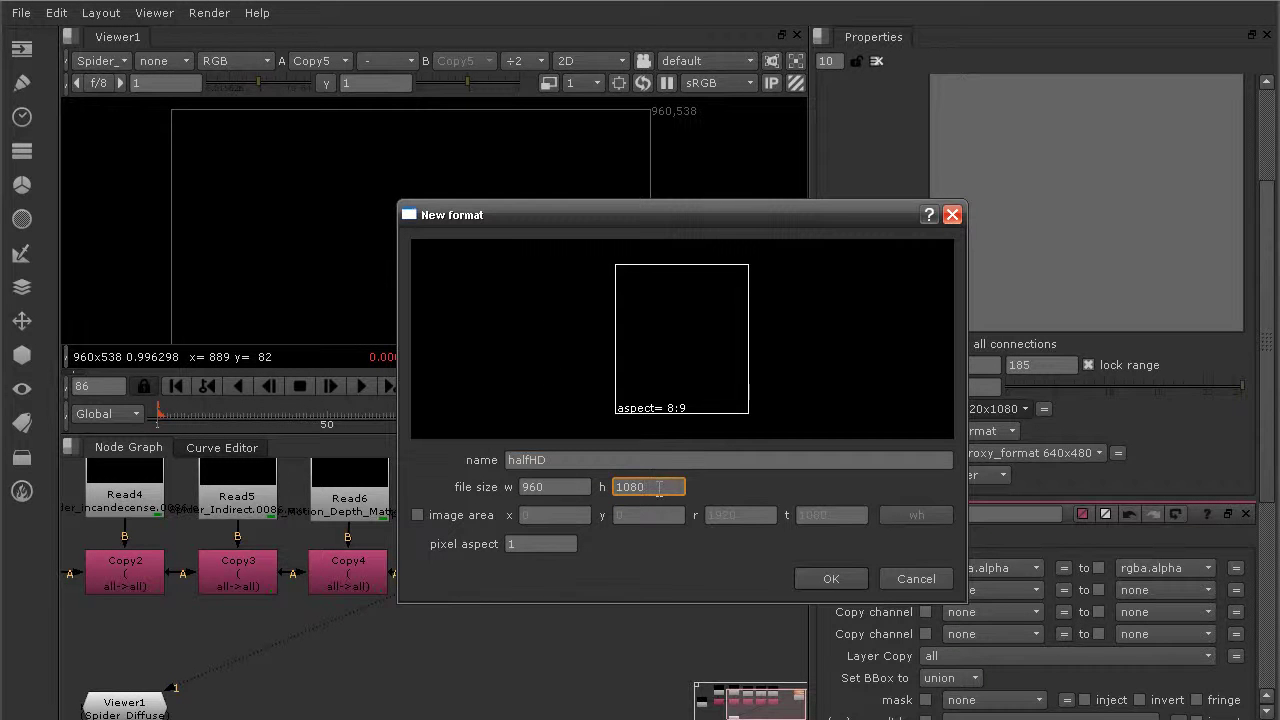
key(Tab)
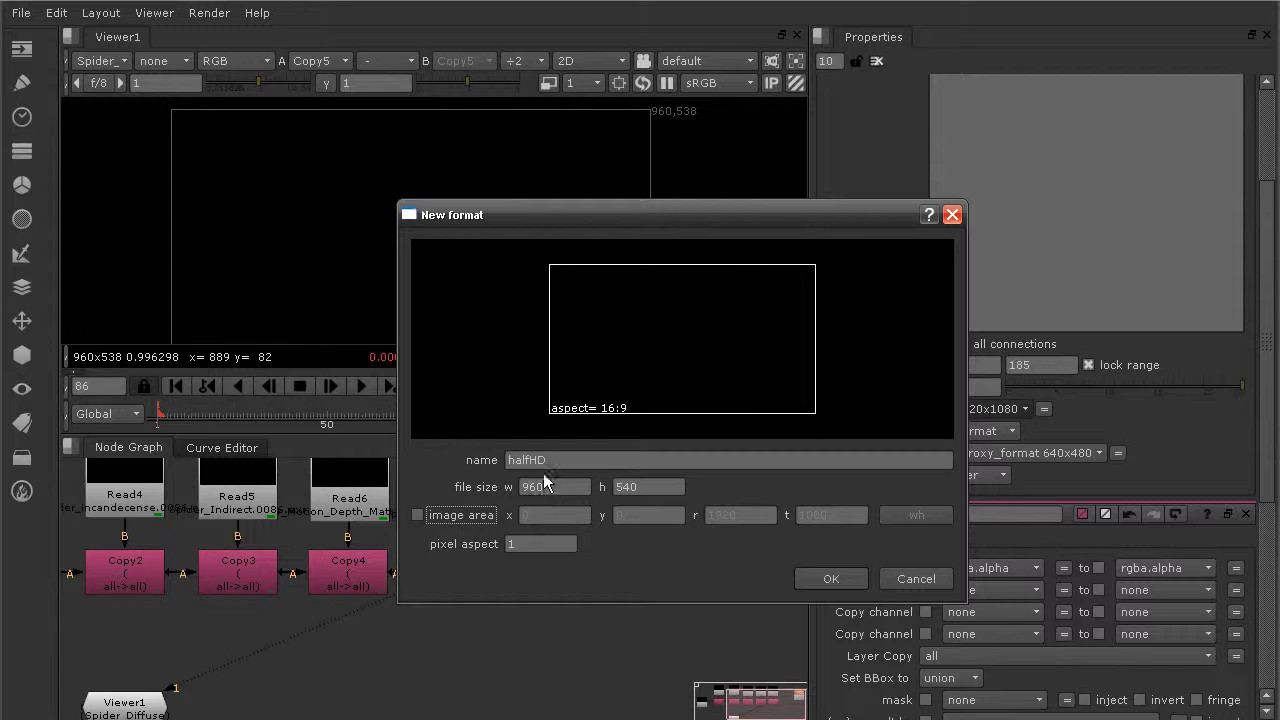
click(561, 490)
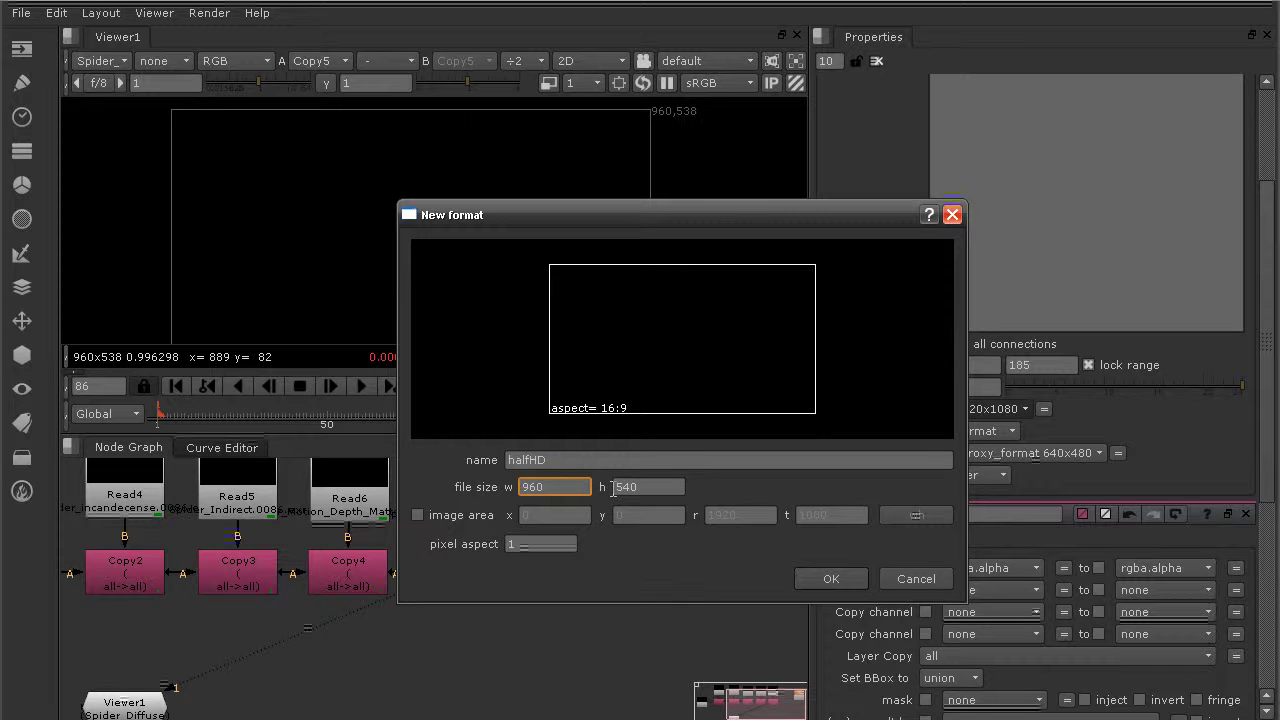
click(647, 480)
click(830, 580)
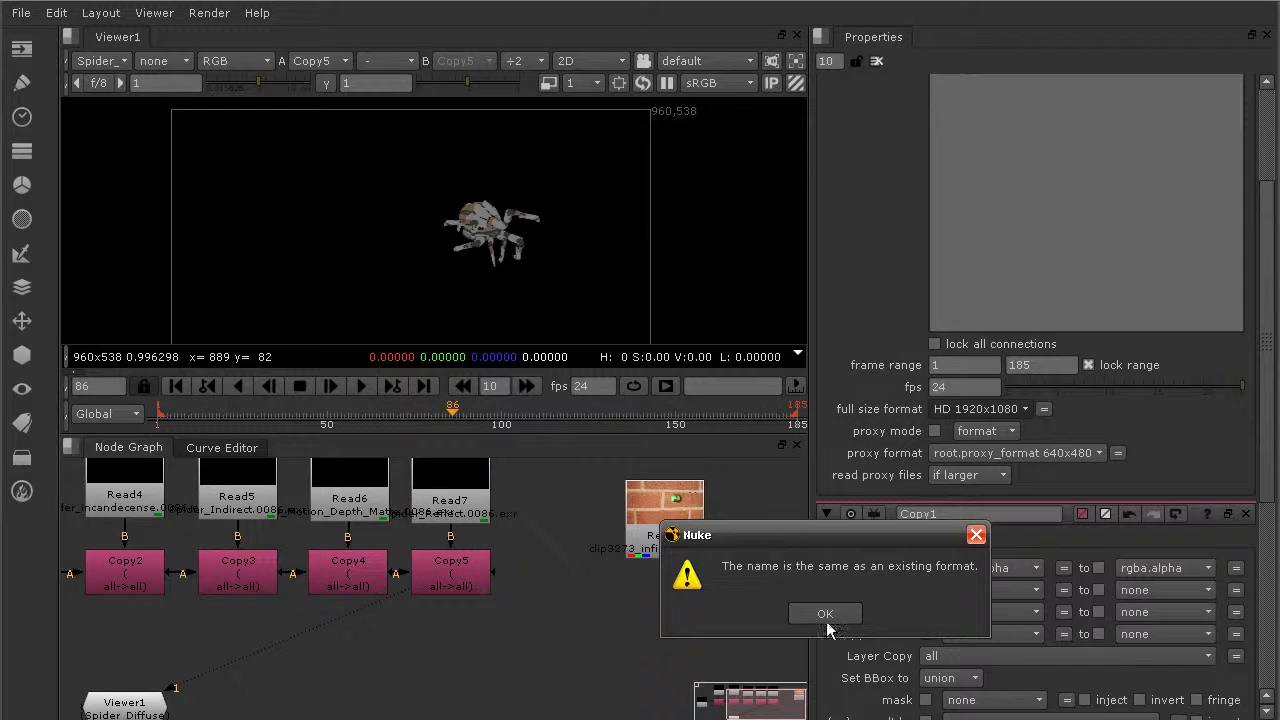
click(825, 614)
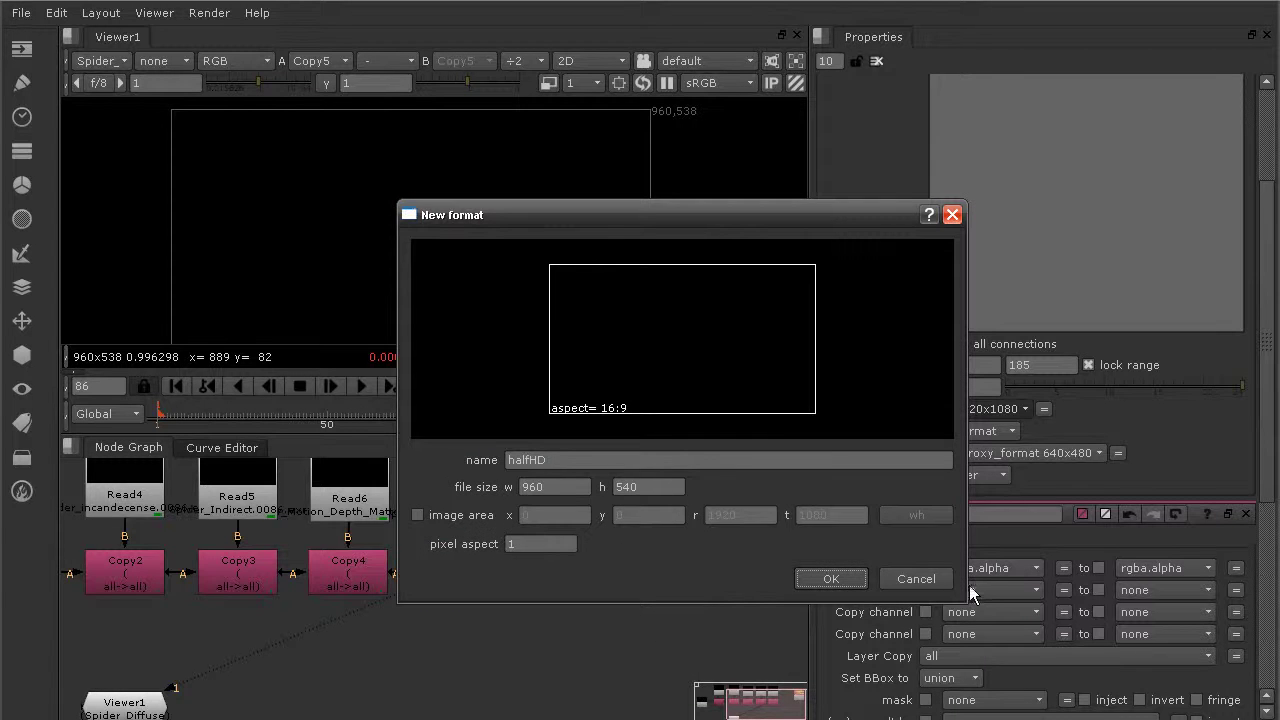
key(Escape)
- Set the project's proxy format to halfHD 960x540 and close all open properties
click(1093, 450)
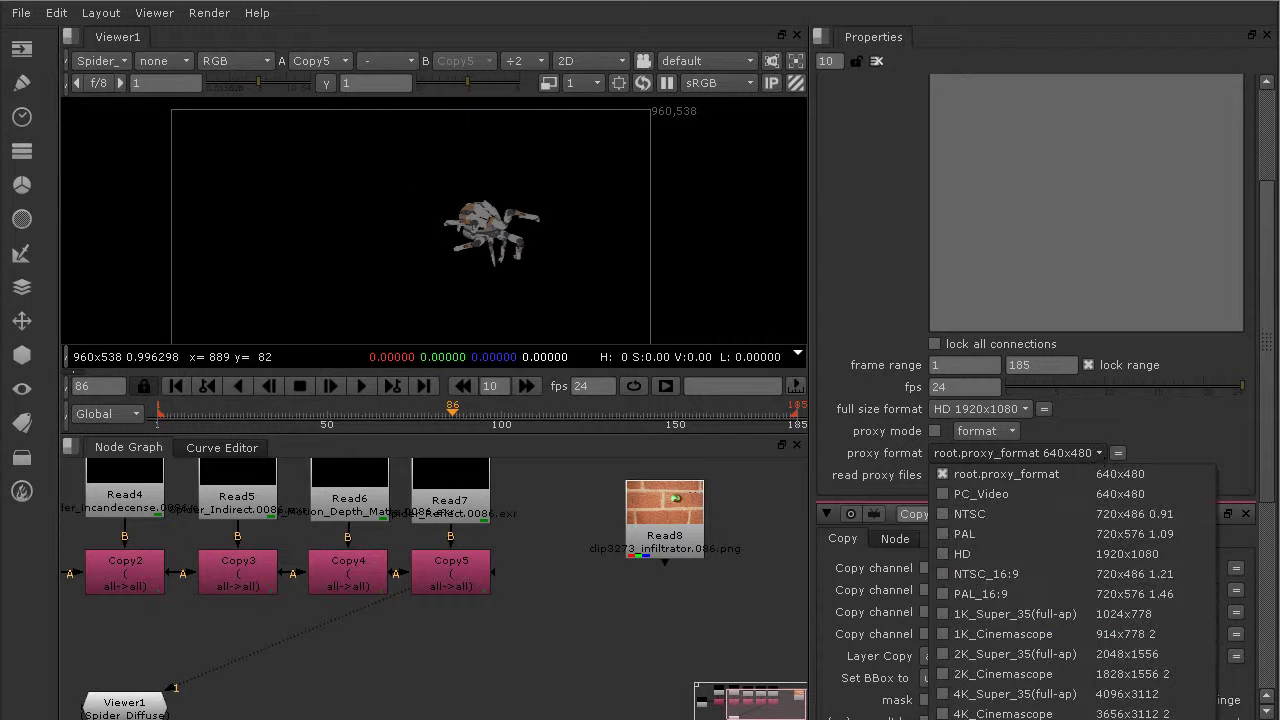
click(985, 718)
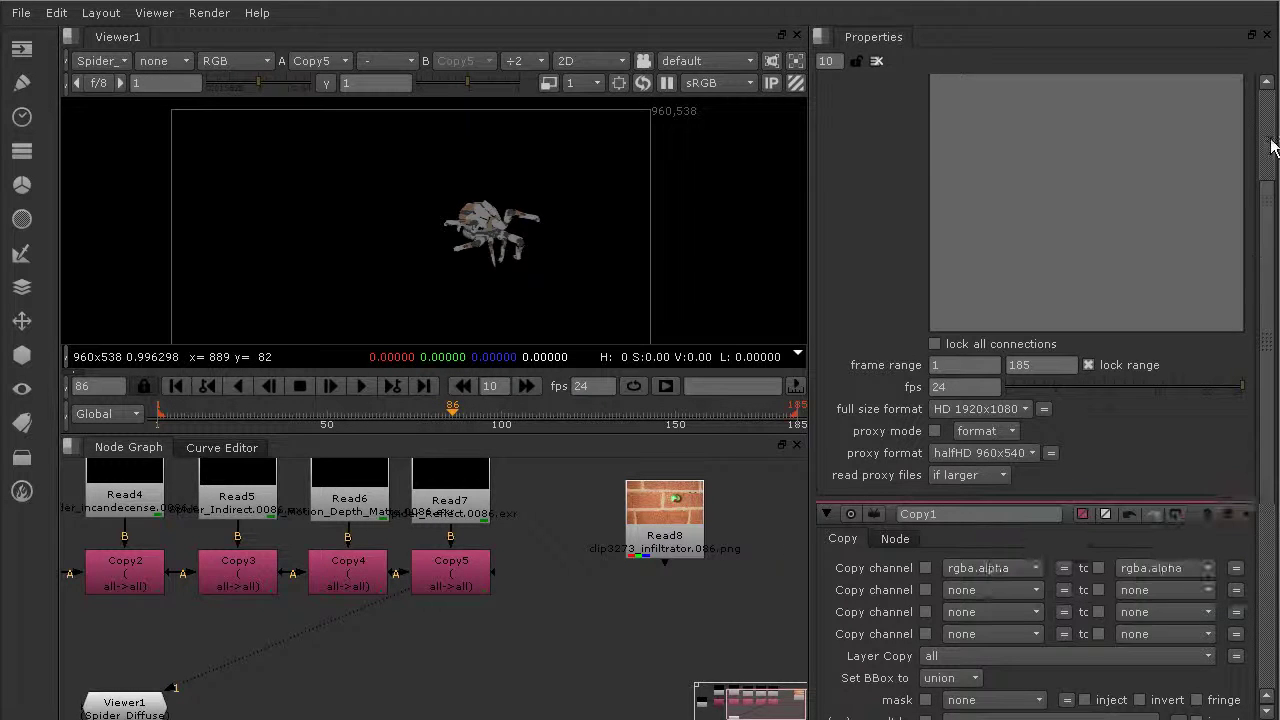
drag(1268, 165, 1268, 133)
click(1245, 88)
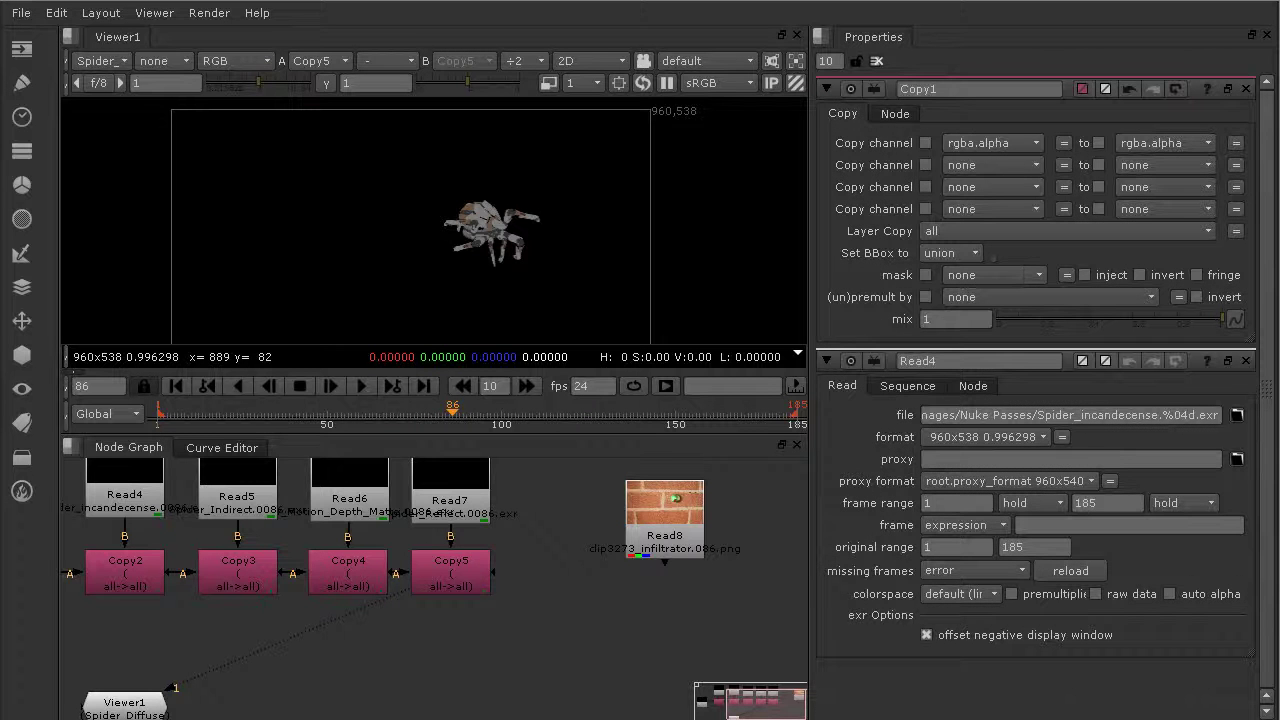
click(876, 61)
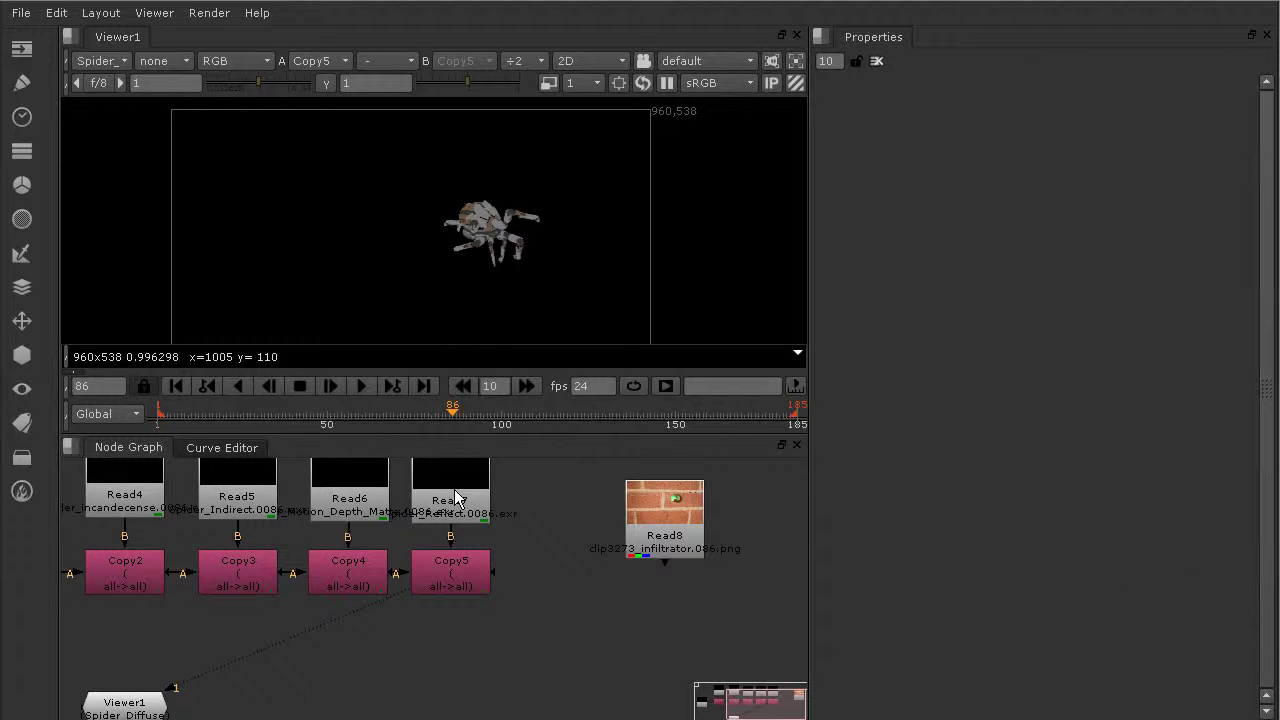
- View the Copy5 output and move the Viewer1 node directly below Copy5 in the node graph
scroll(480, 540, down, 2)
middle_drag(490, 537, 604, 613)
scroll(544, 644, up, 1)
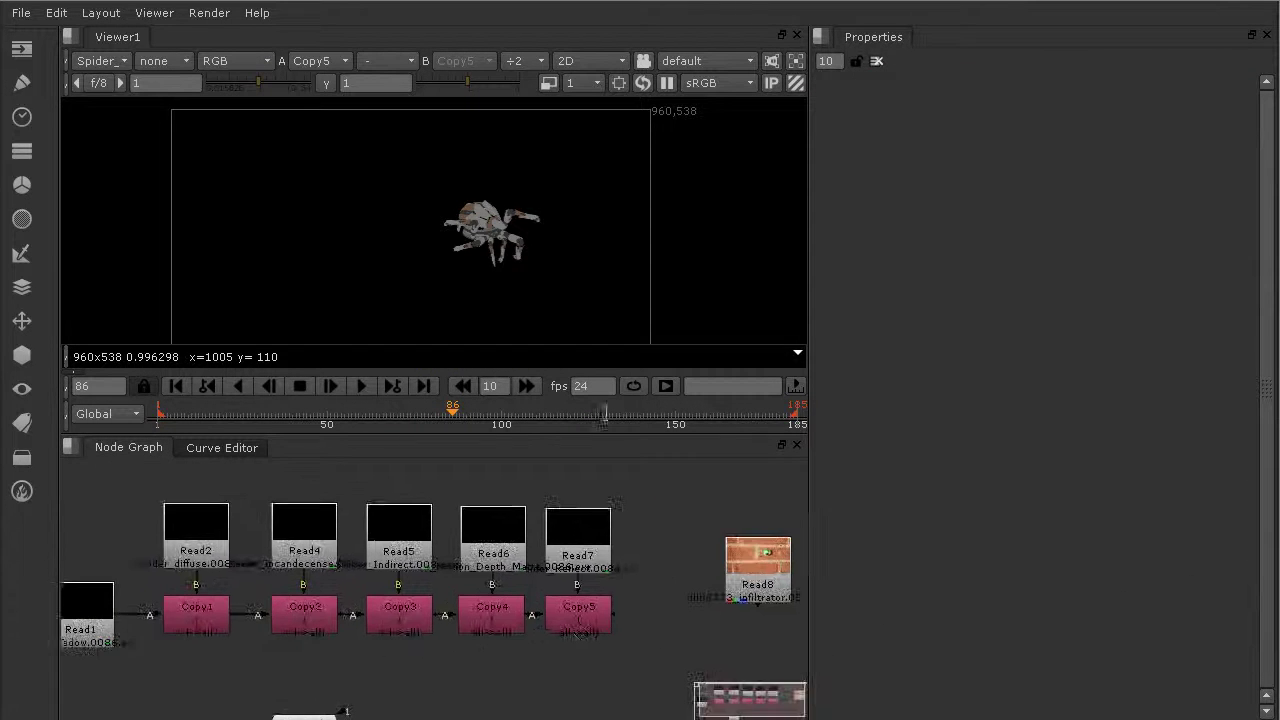
scroll(664, 114, up, 2)
middle_drag(667, 116, 560, 188)
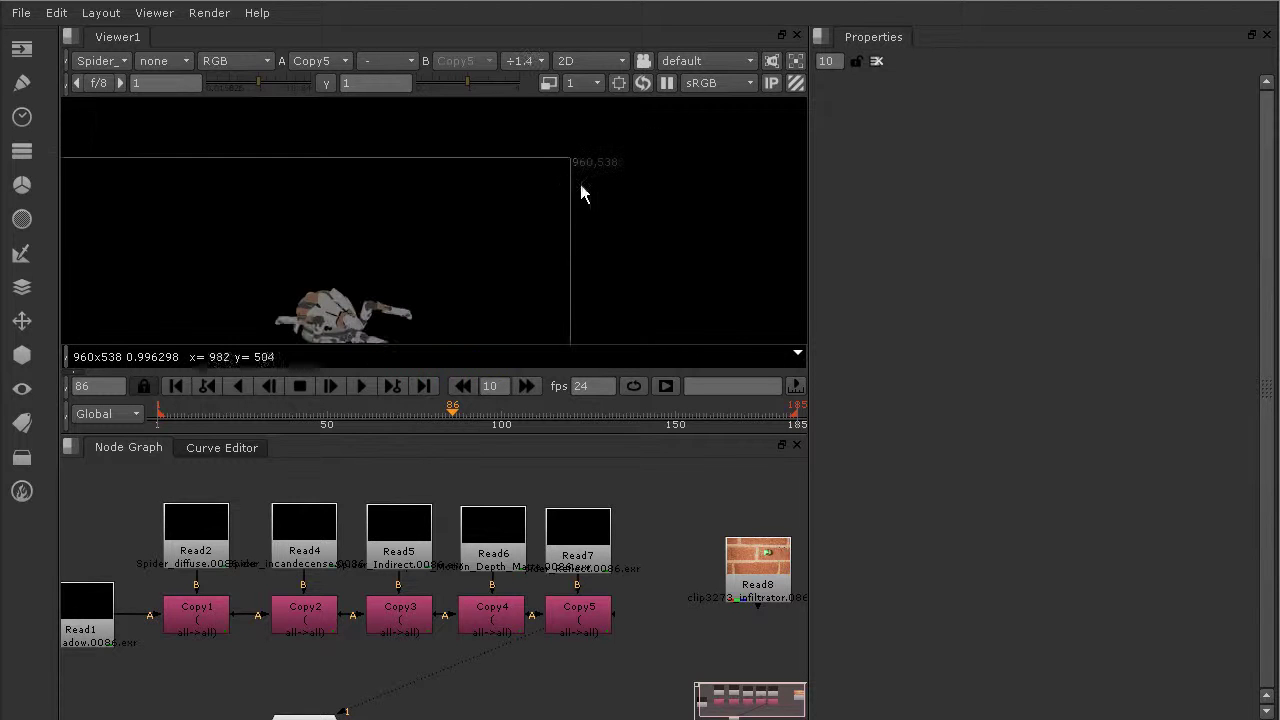
scroll(563, 616, up, 1)
click(571, 624)
key(1)
middle_drag(535, 633, 612, 510)
drag(365, 625, 707, 673)
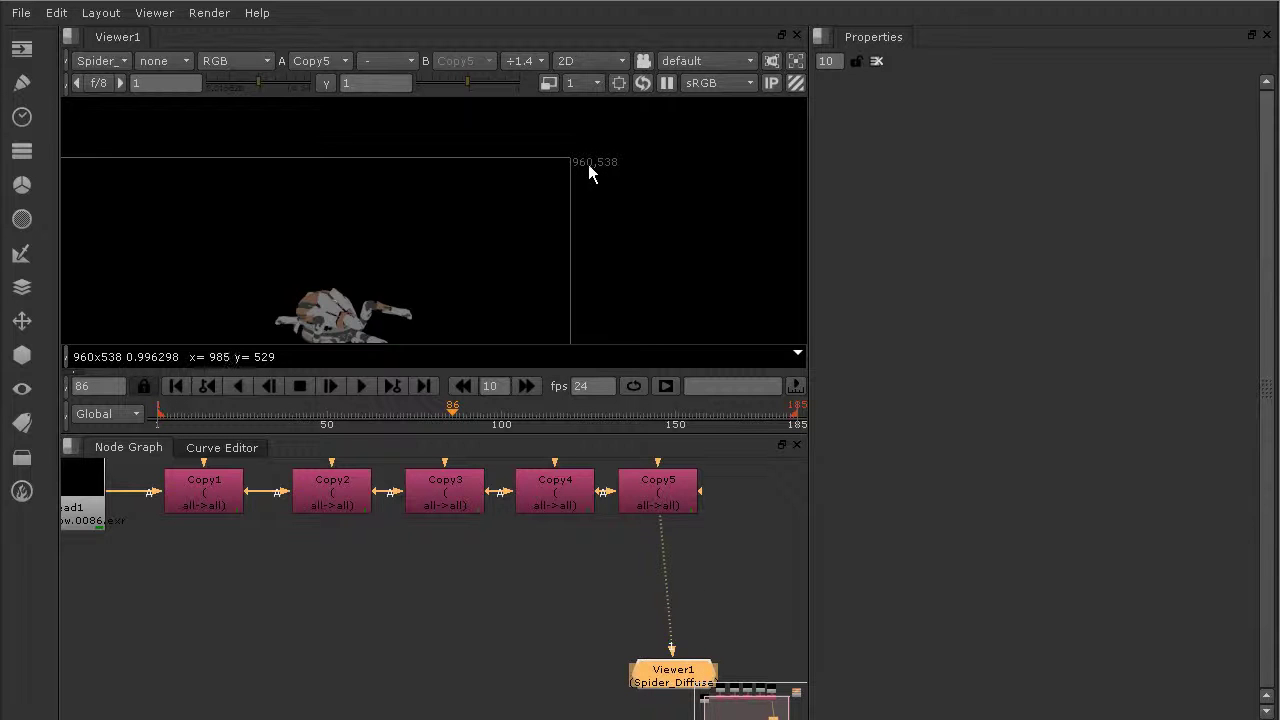
middle_drag(671, 574, 579, 622)
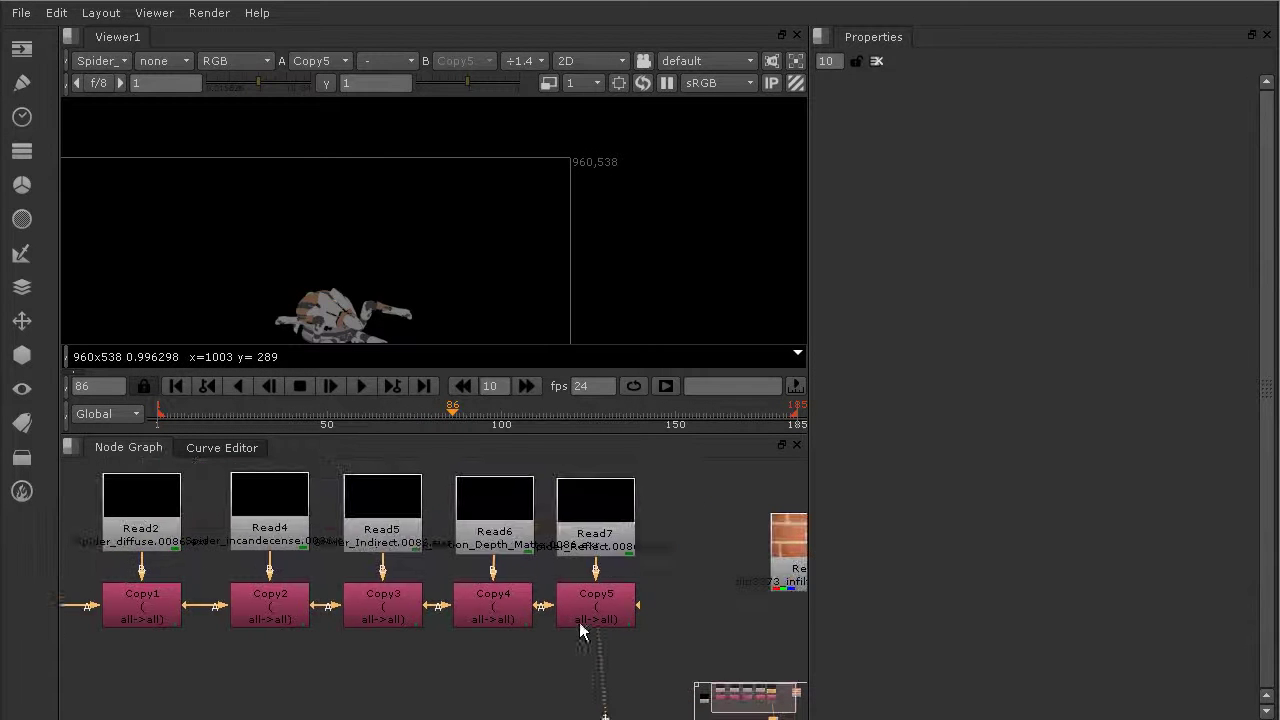
- Check the format settings of the Spider_Reflect read node, reload its files and close its properties
double_click(612, 530)
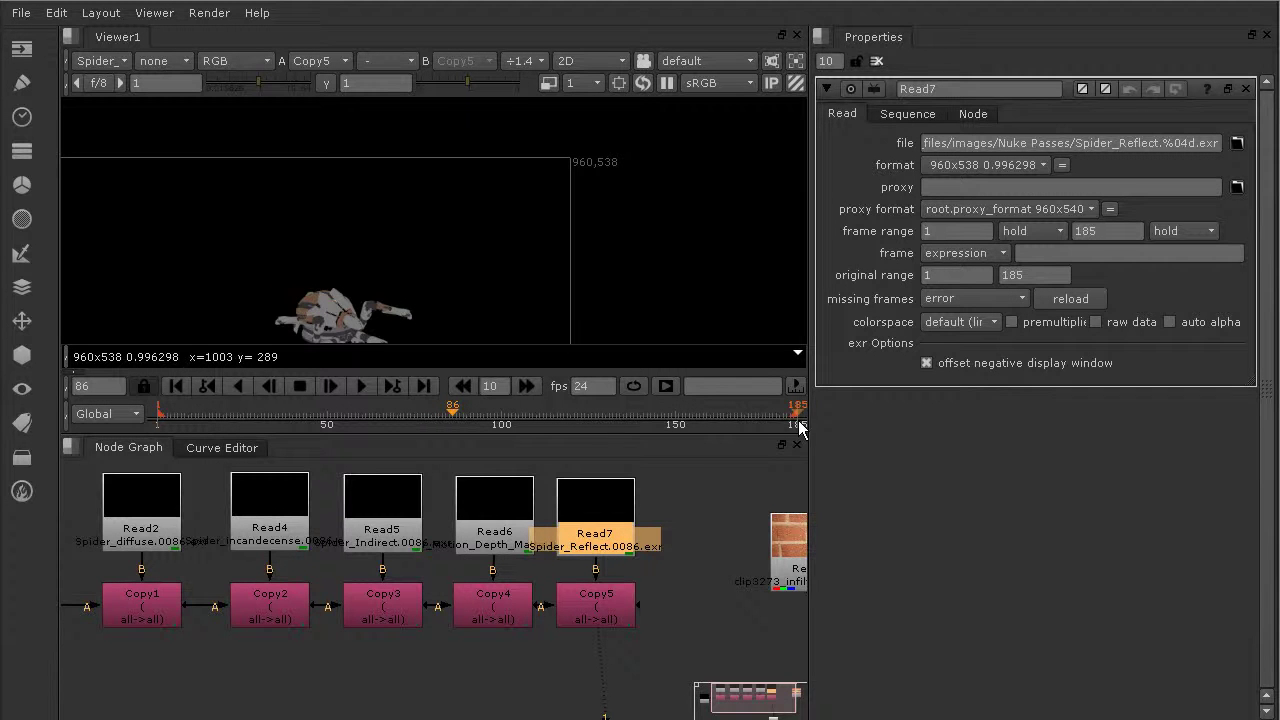
click(1060, 303)
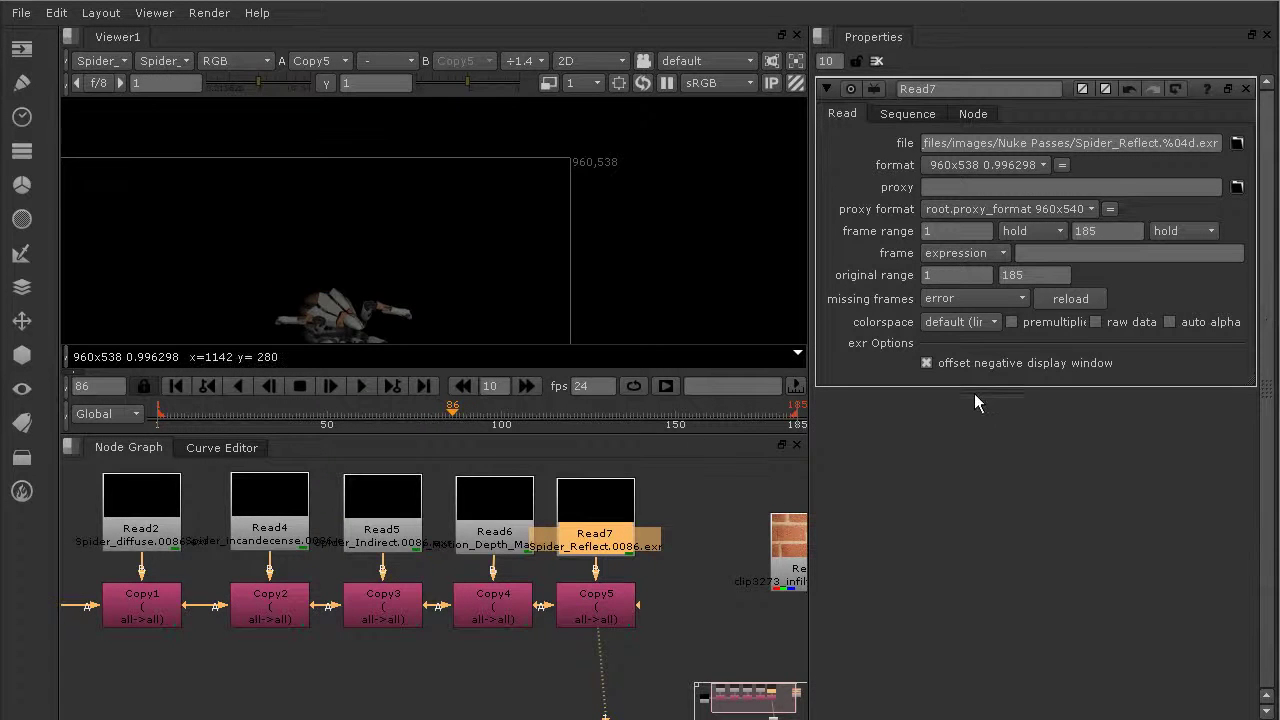
middle_drag(683, 578, 794, 576)
click(776, 596)
click(870, 61)
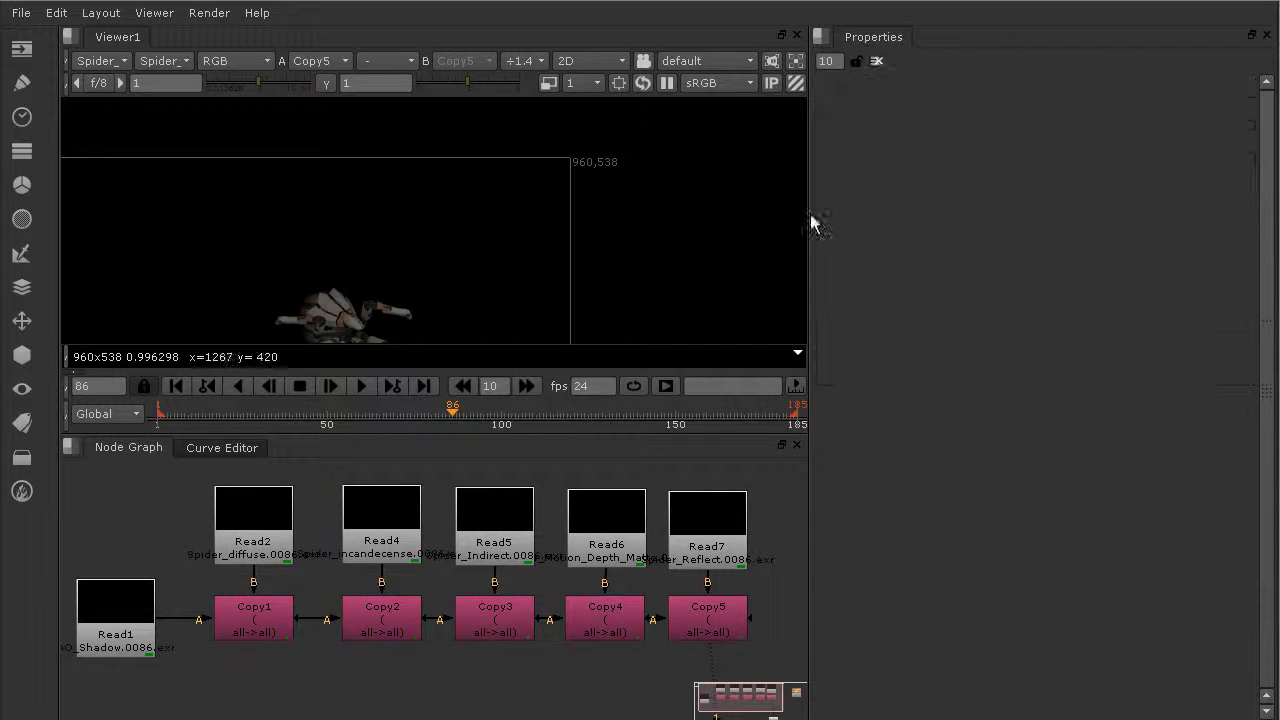
- Show the brick wall footage from Read8 in the viewer using the rgba layer
middle_drag(471, 314, 675, 283)
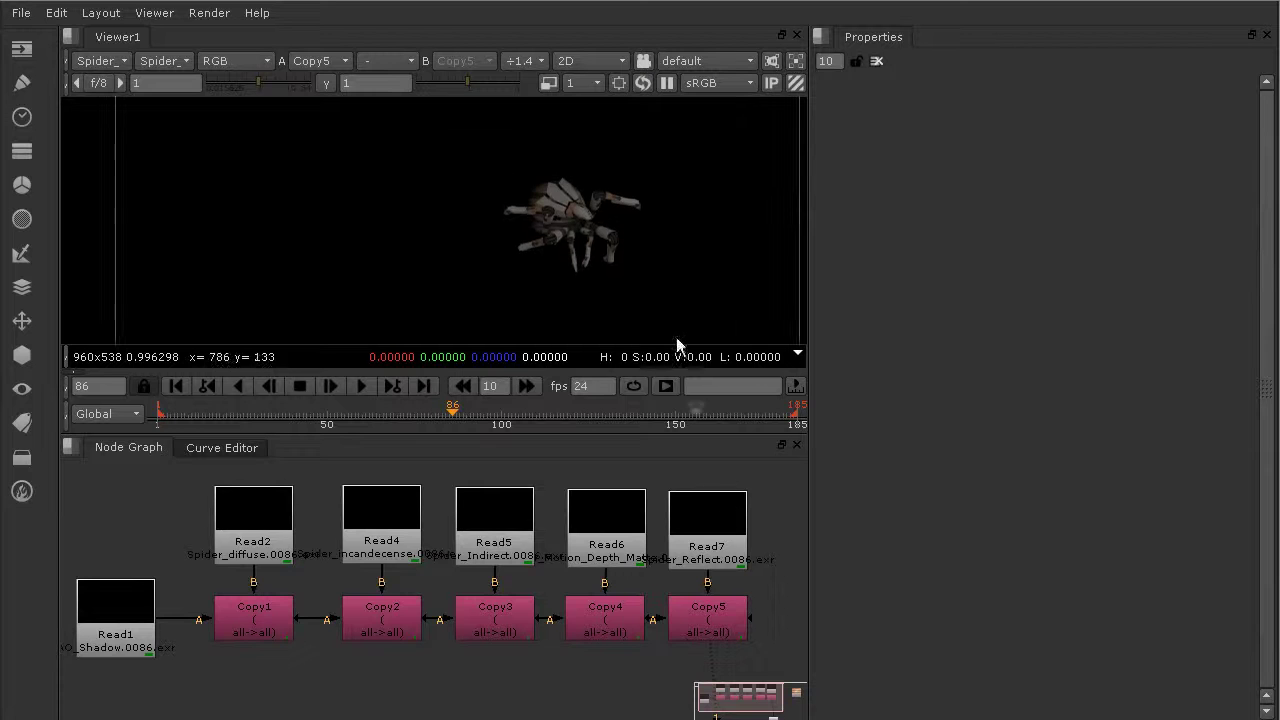
scroll(723, 518, down, 2)
middle_drag(717, 578, 561, 557)
click(714, 556)
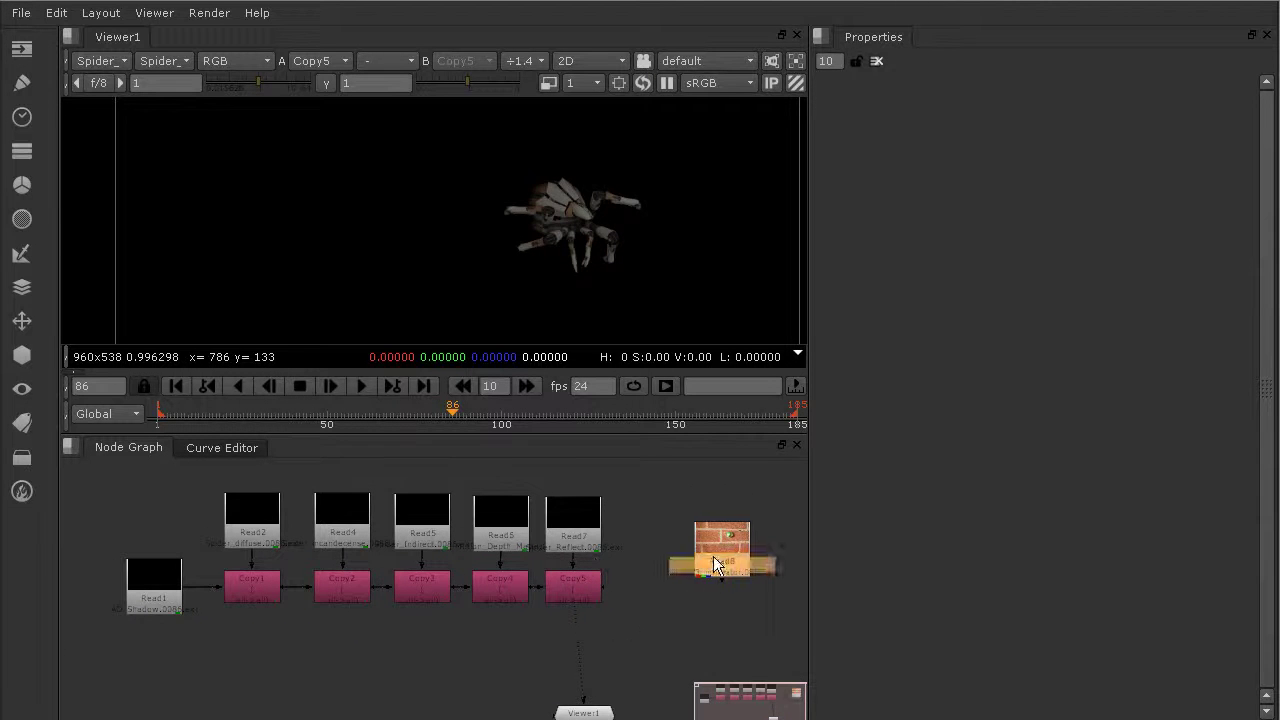
key(1)
drag(715, 538, 723, 555)
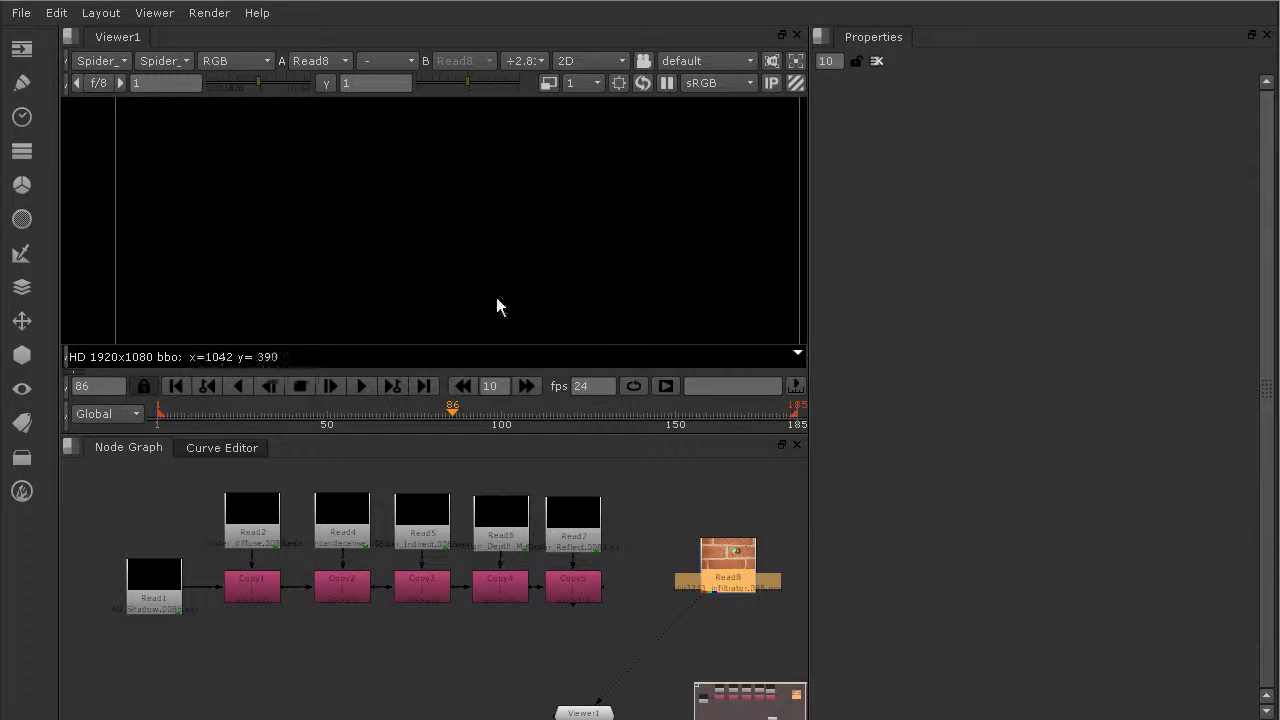
click(110, 61)
click(112, 125)
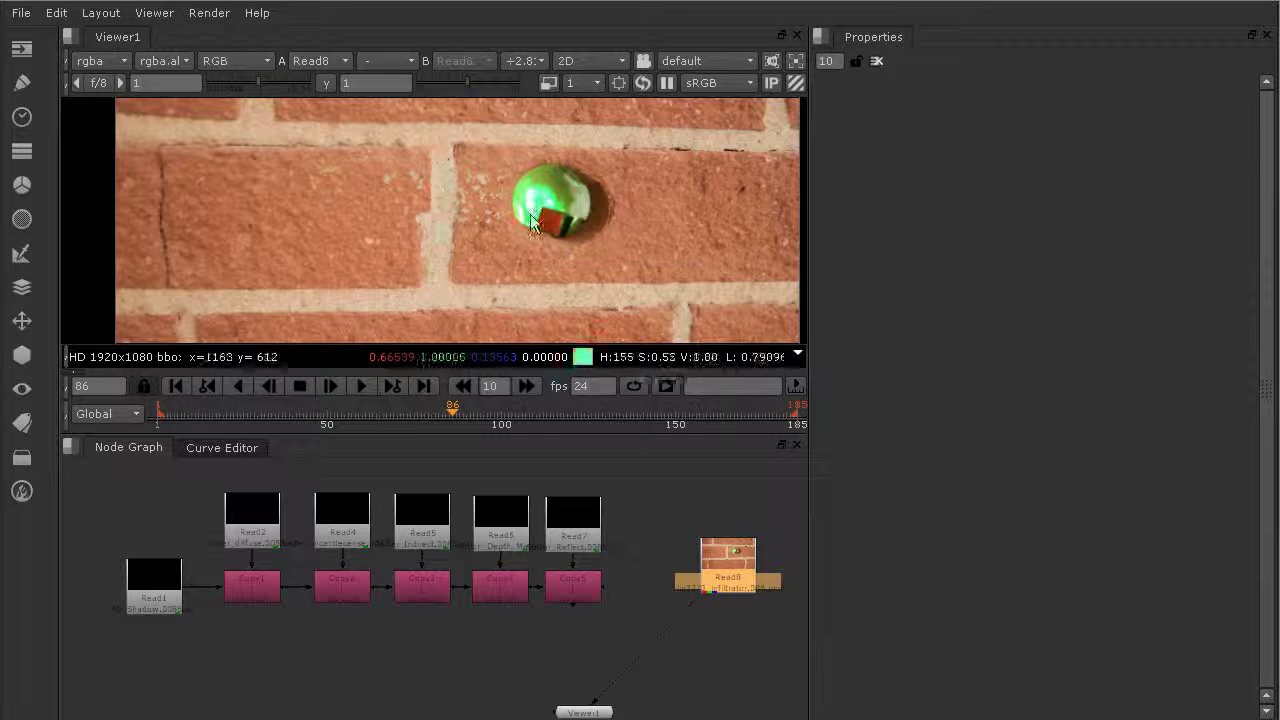
mouse_move(457, 203)
middle_down()
mouse_move(403, 194)
mouse_move(446, 214)
middle_up()
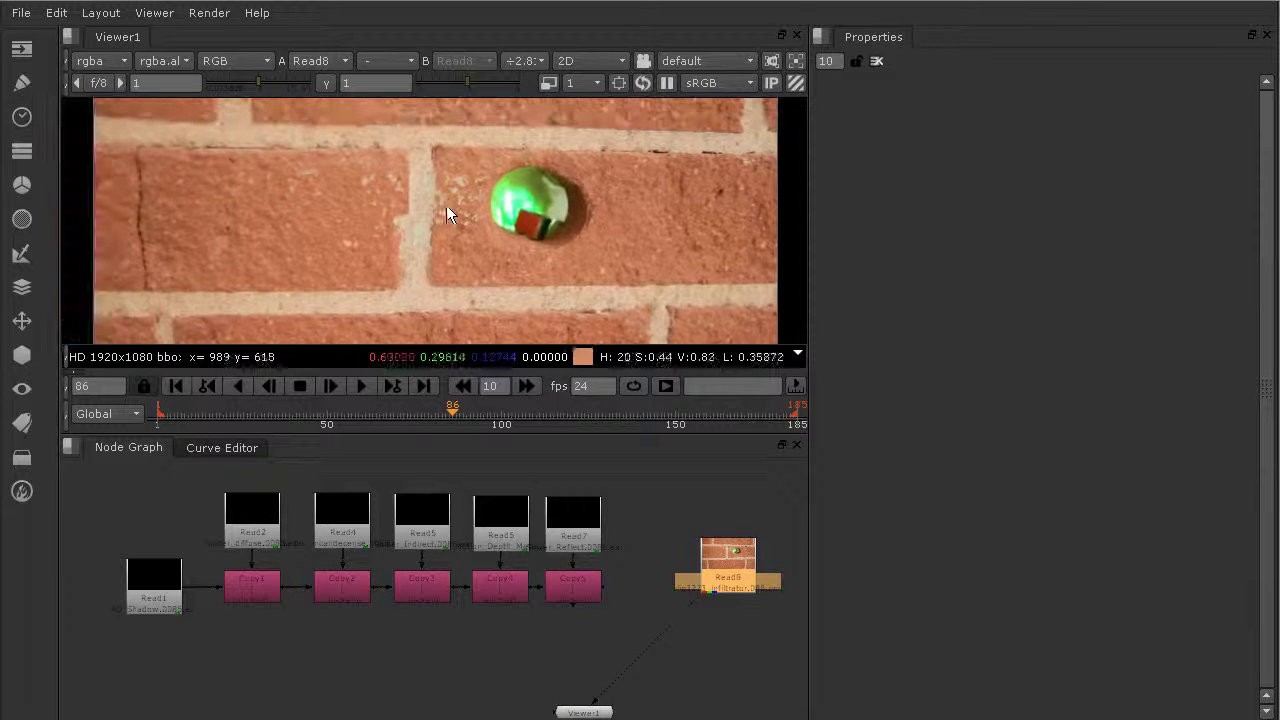
- Switch the viewer back to Copy5 and reposition the Viewer1 node beneath it
click(564, 583)
key(1)
middle_drag(578, 695, 604, 590)
scroll(604, 594, up, 1)
drag(604, 597, 579, 652)
middle_drag(565, 548, 550, 642)
scroll(526, 560, up, 2)
middle_drag(525, 527, 555, 564)
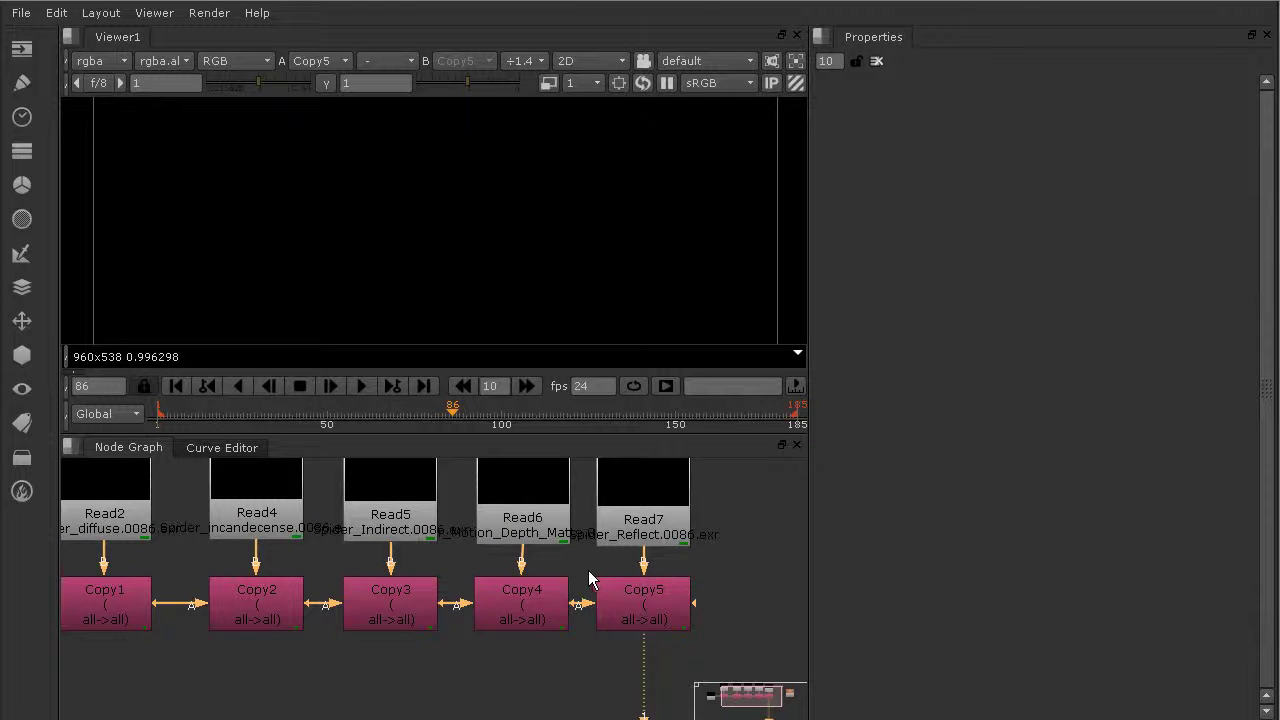
- Save the script as 03_enf in the c:/project_files/Nuke Scripts folder
click(20, 12)
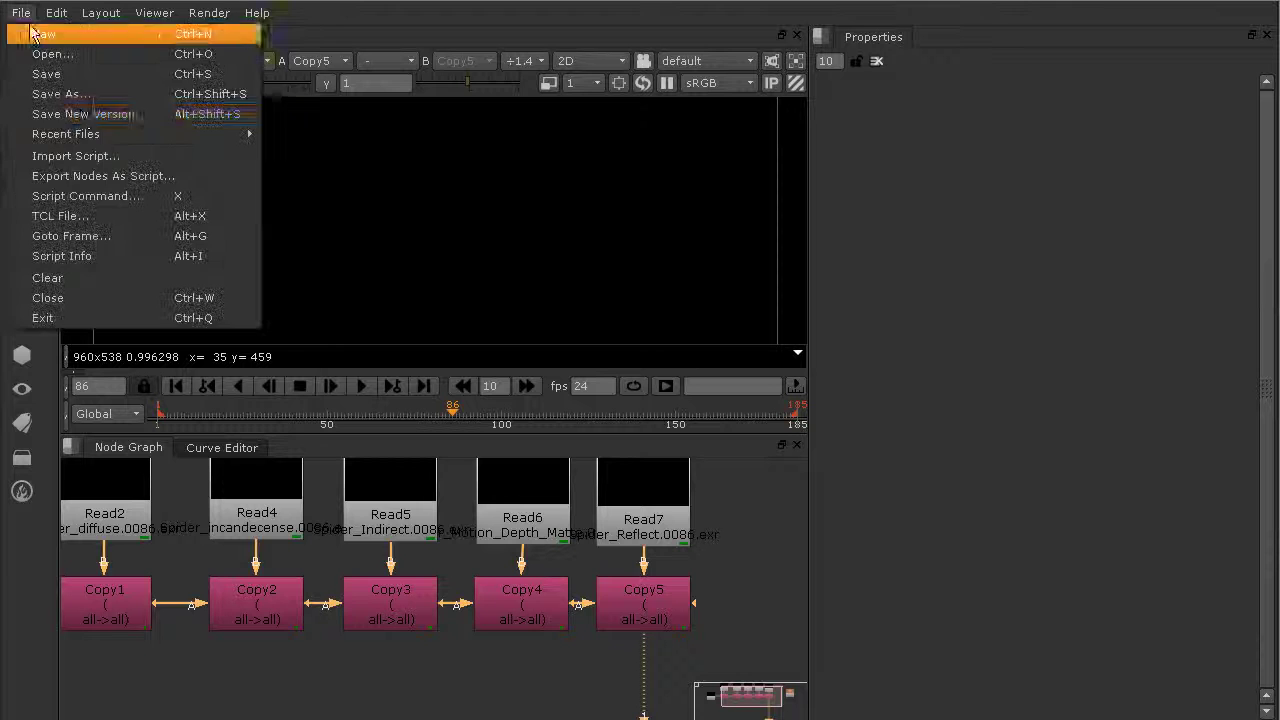
click(60, 92)
click(134, 214)
click(134, 214)
double_click(300, 283)
click(304, 502)
text(03)
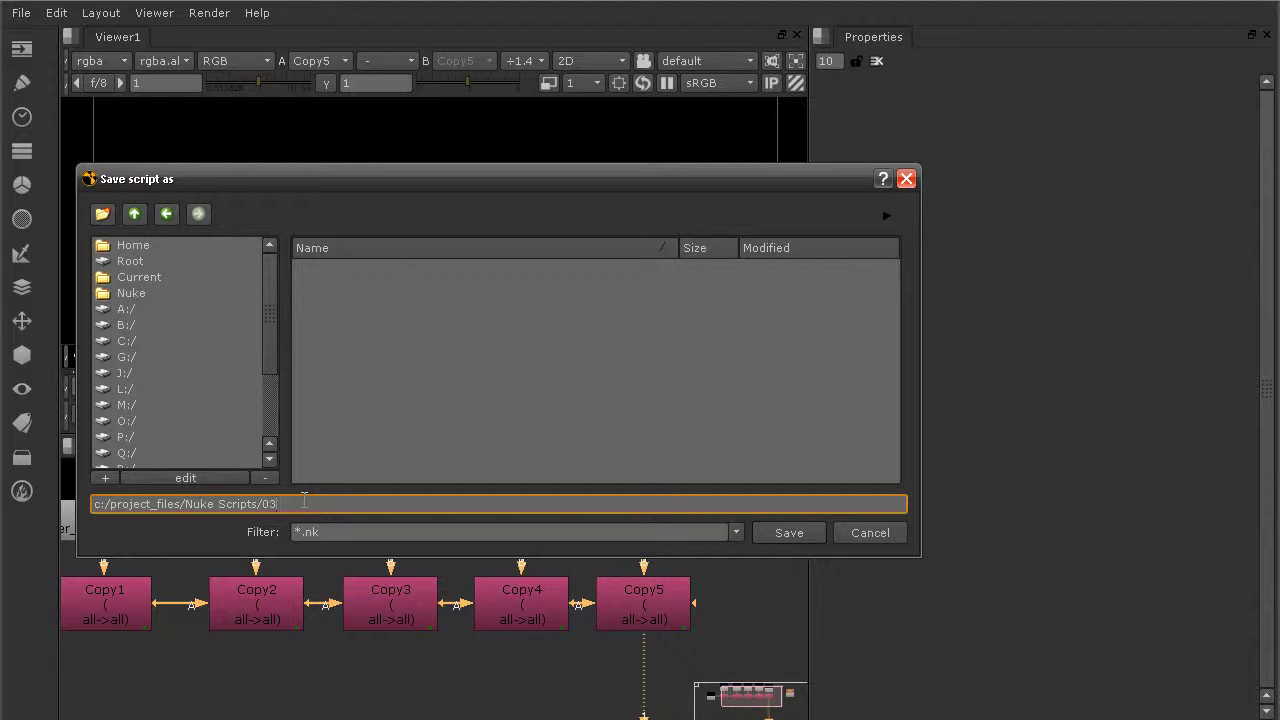
text(_enf)
key(Return)
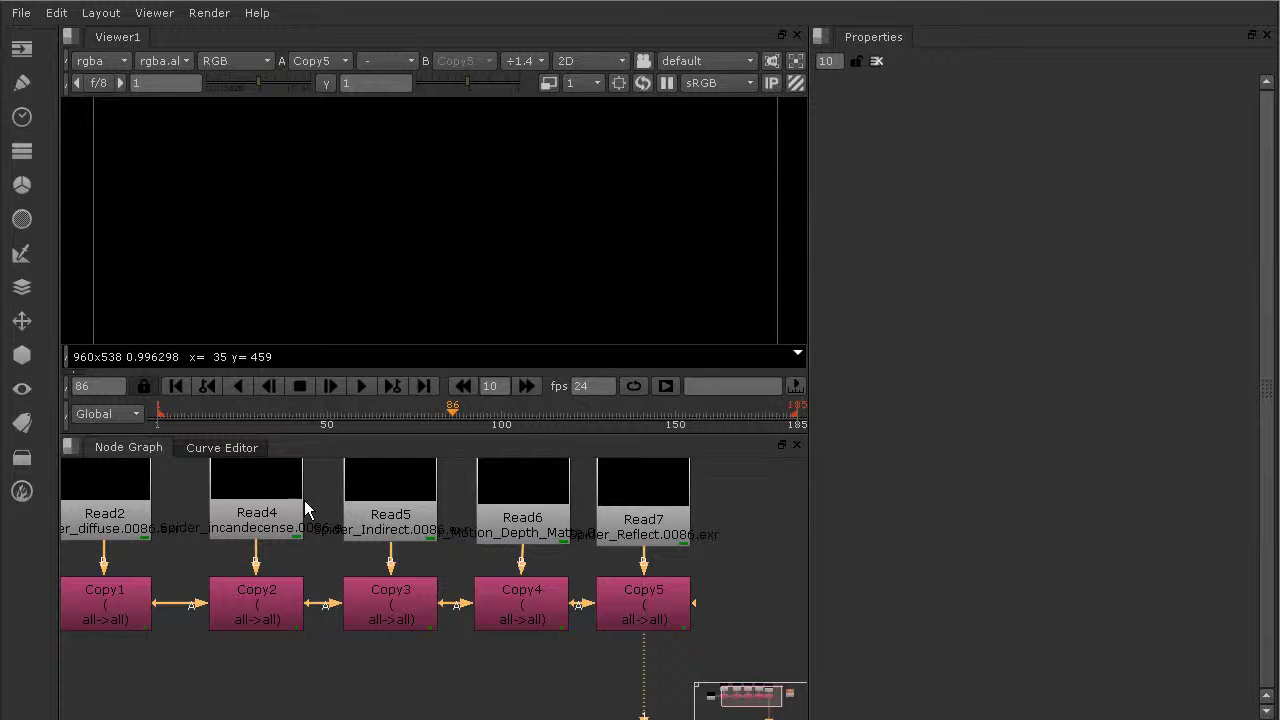
middle_drag(302, 506, 405, 527)
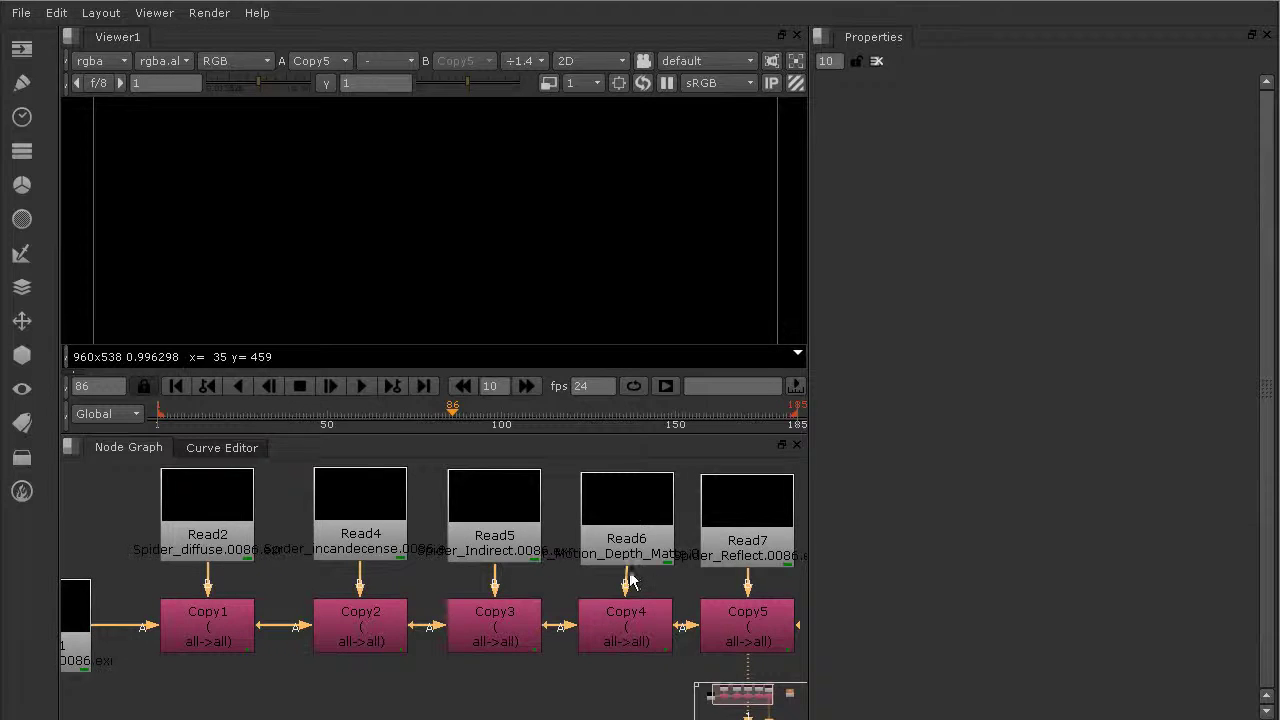